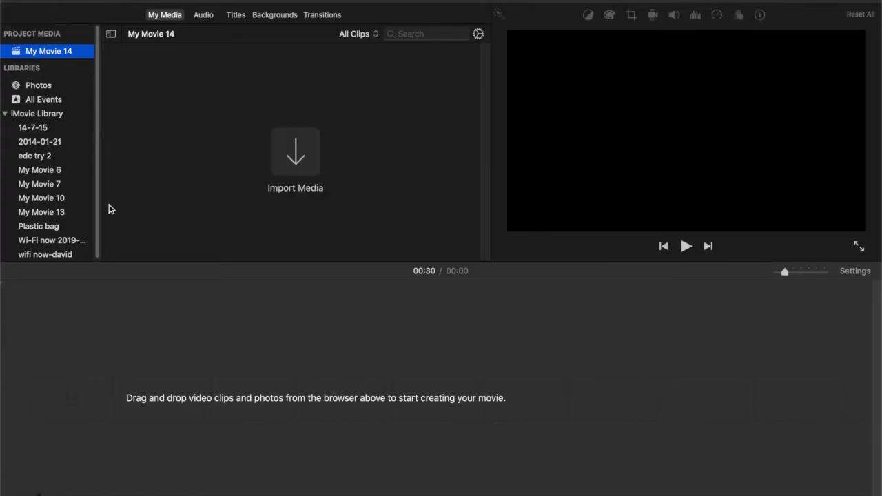
Import Draft1-tutorial imovie.MP4 from the Asset tutorial Moseco folder into My Movie 14 and place the clip in the timeline.
mouse_move(144, 494)
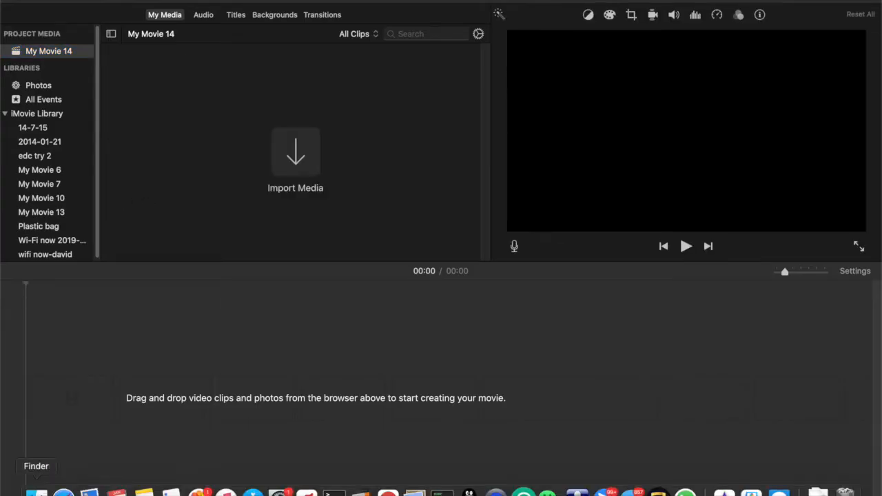
left_click(36, 492)
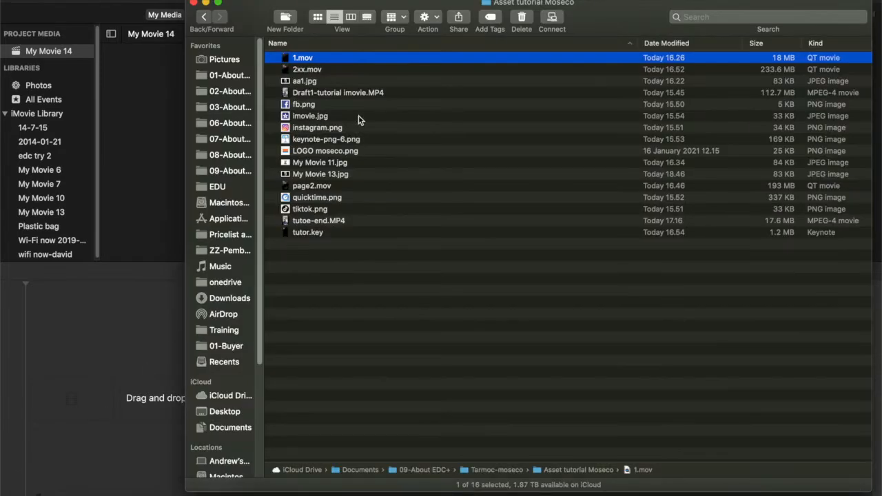
left_click_drag(352, 98, 153, 198)
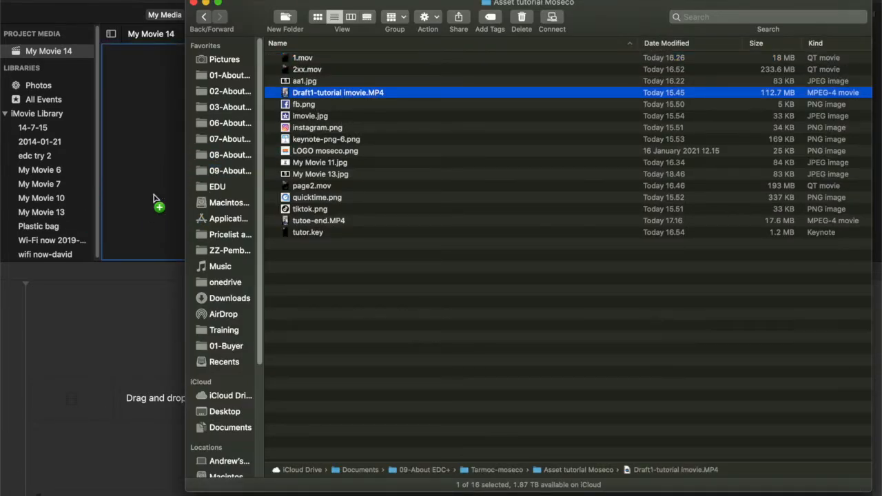
left_click(153, 197)
left_click_drag(125, 97, 113, 377)
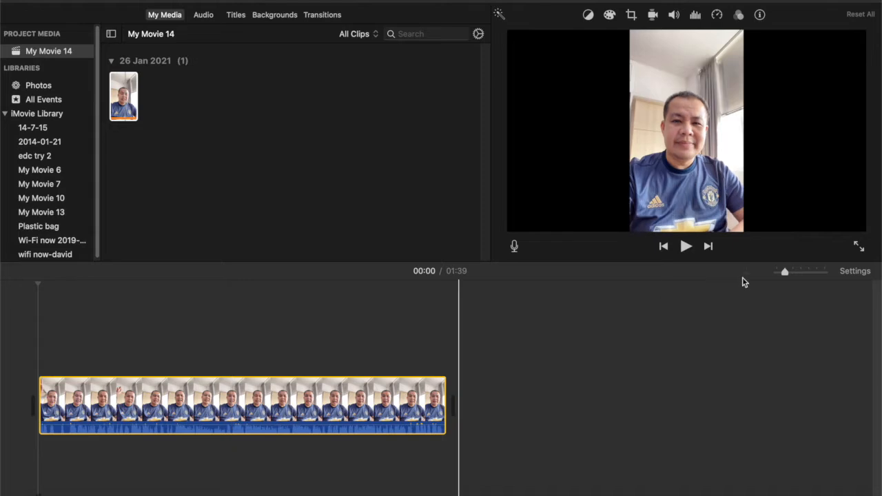
Position the playhead at 00:02, where the presenter raises a finger, and export that frame as a still image.
left_click_drag(785, 272, 795, 275)
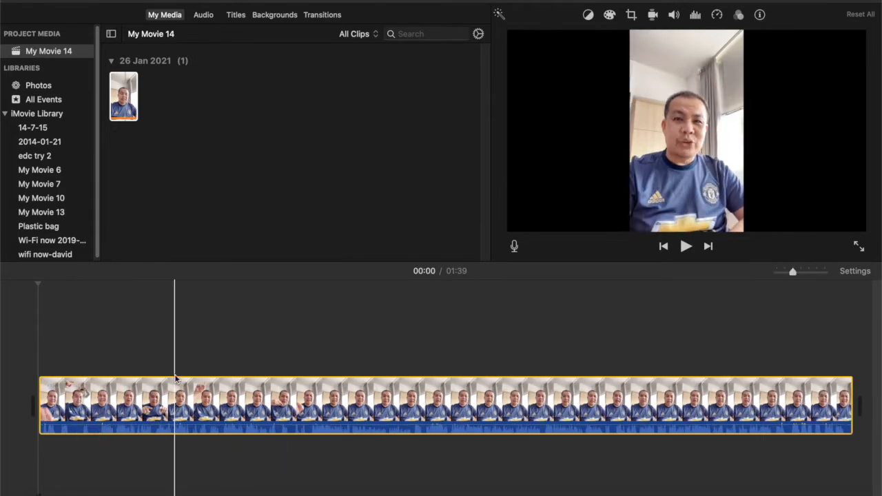
left_click(67, 340)
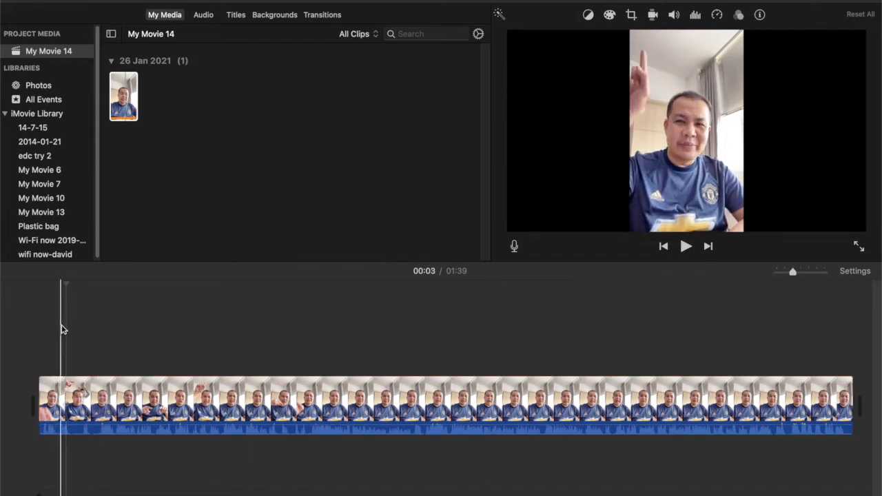
left_click(62, 329)
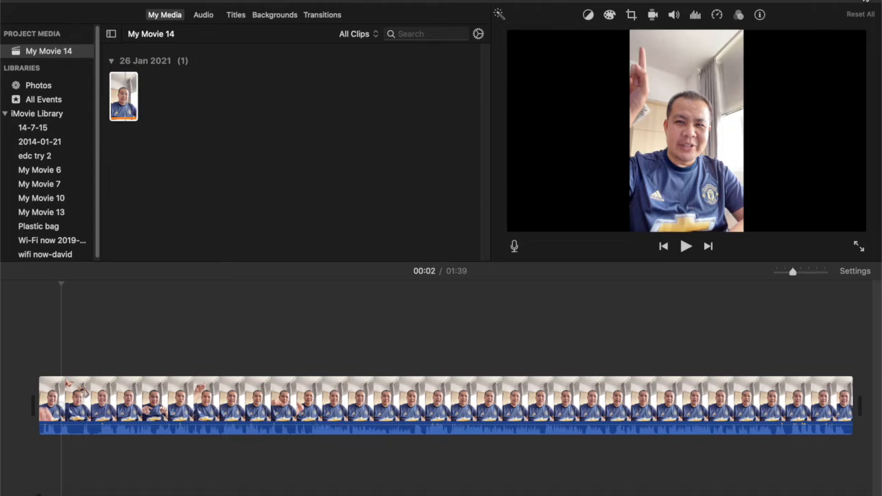
left_click(864, 1)
left_click(760, 94)
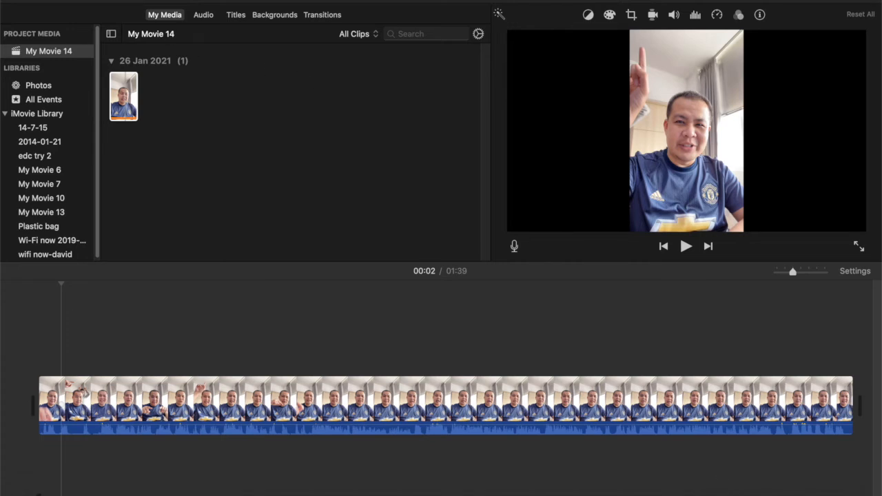
Switch to Keynote, create a Basic White presentation, and delete the title, subtitle and author placeholders from the slide.
left_click(83, 0)
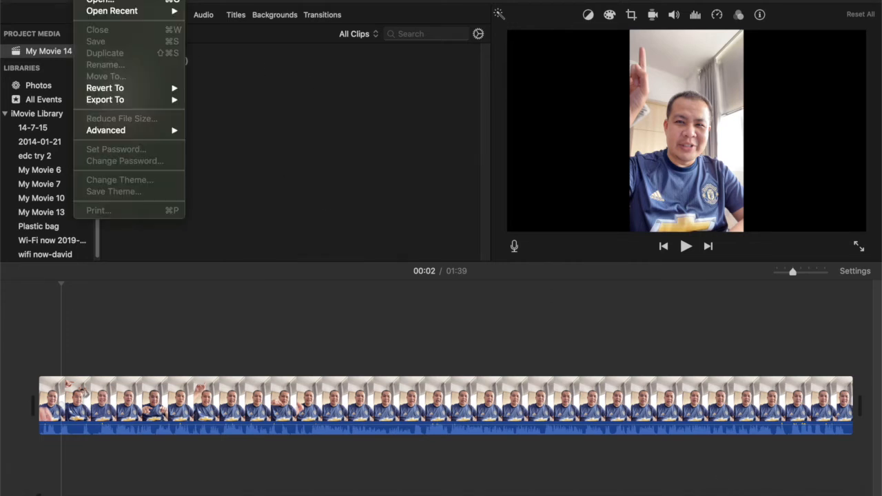
key("Escape")
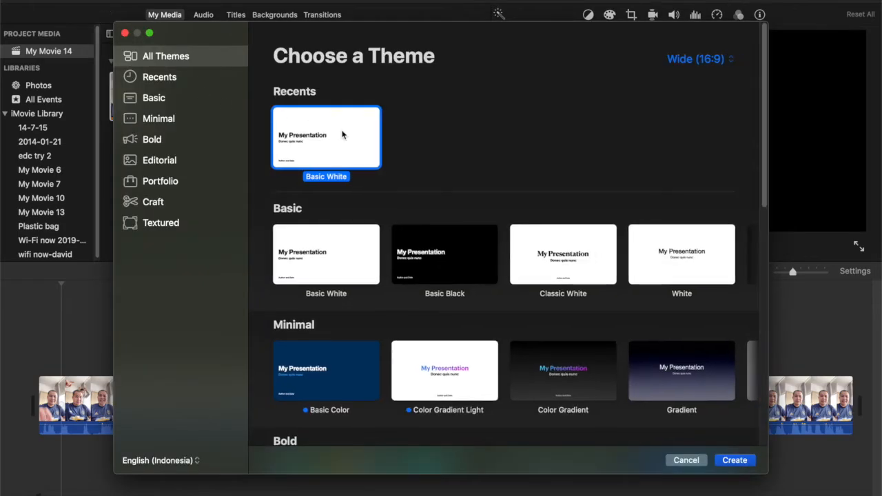
double_click(337, 136)
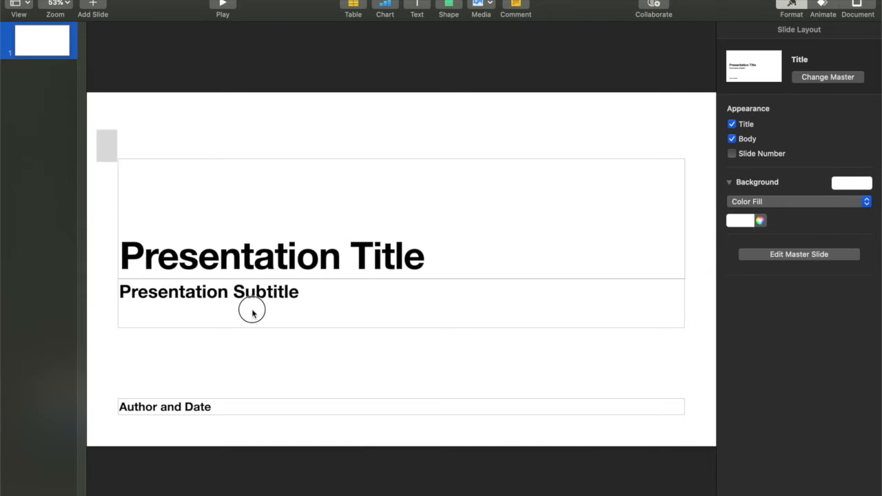
left_click_drag(252, 313, 706, 439)
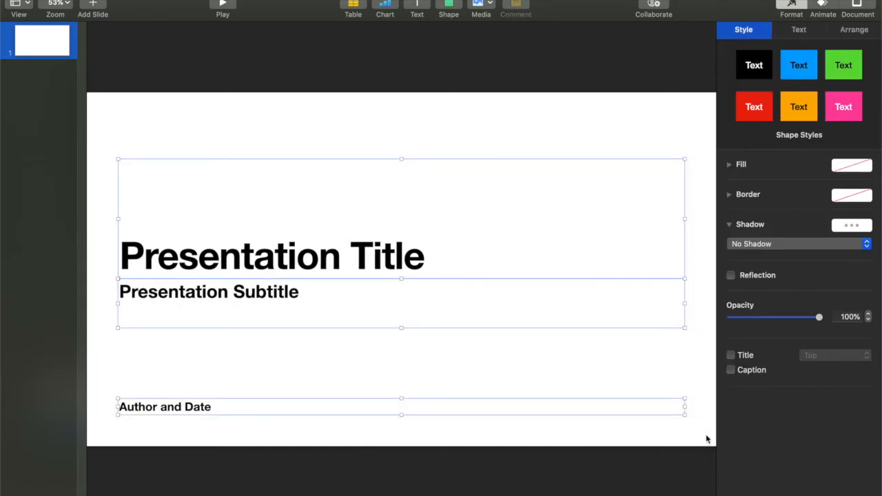
key("Delete")
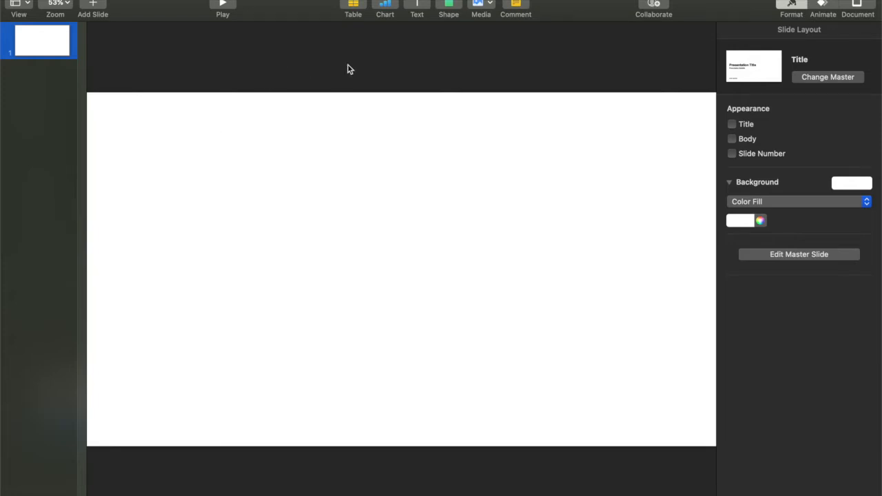
Set a custom slide size of 1080 pts wide by 1920 pts high for the presentation.
left_click(859, 7)
left_click(779, 301)
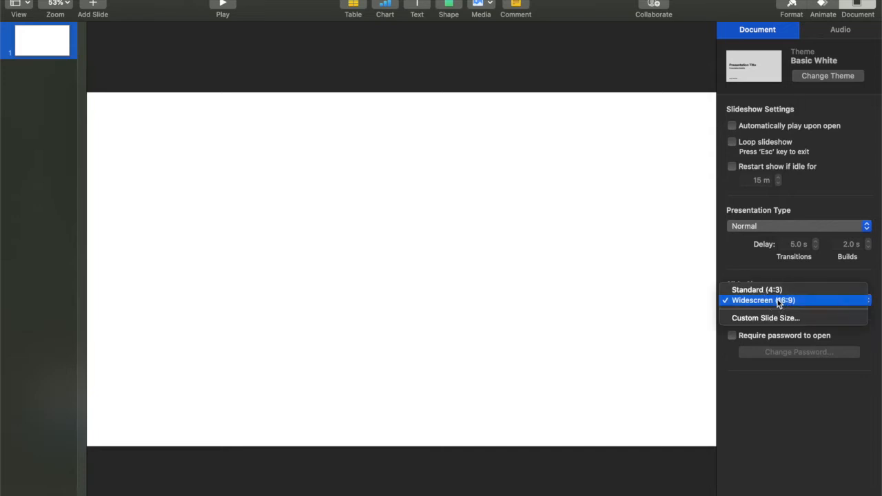
left_click(773, 318)
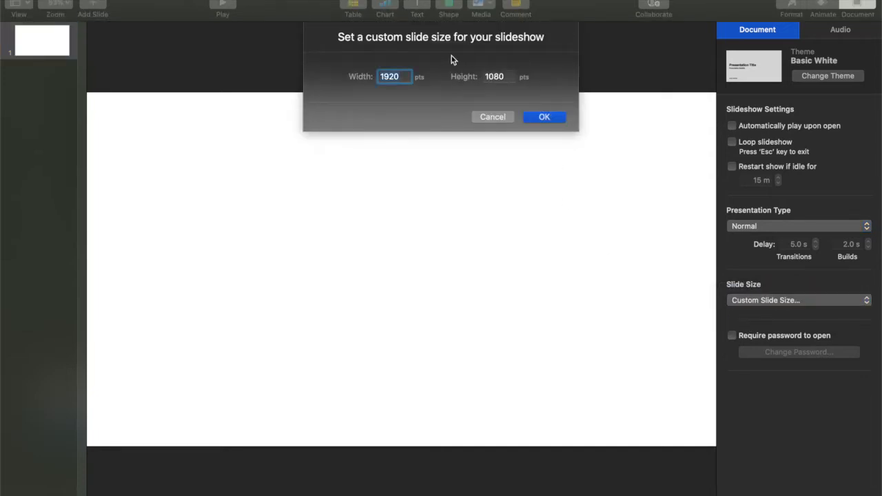
type("10")
double_click(486, 77)
type("192")
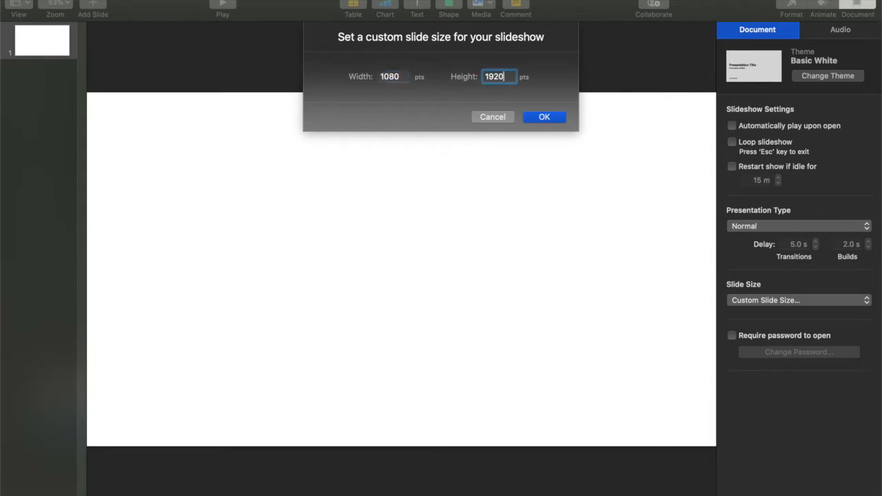
type("0")
left_click(544, 117)
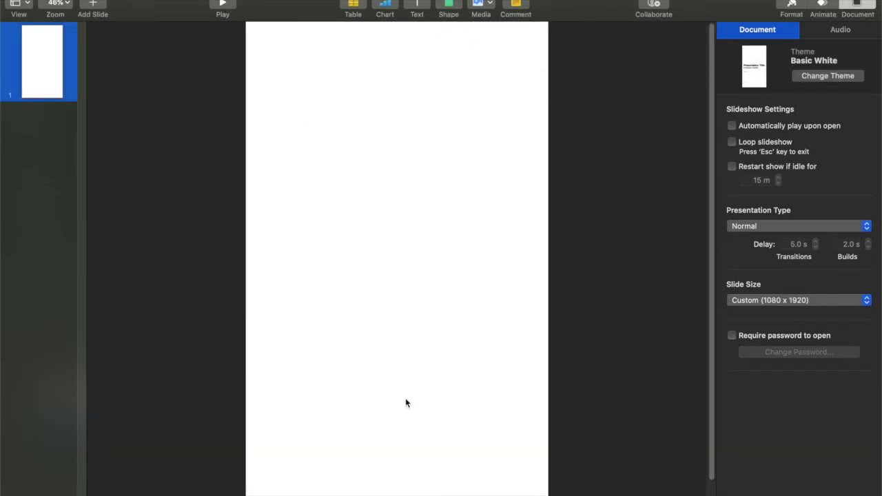
Set the slide background to No Fill.
scroll(394, 240, "down", 3)
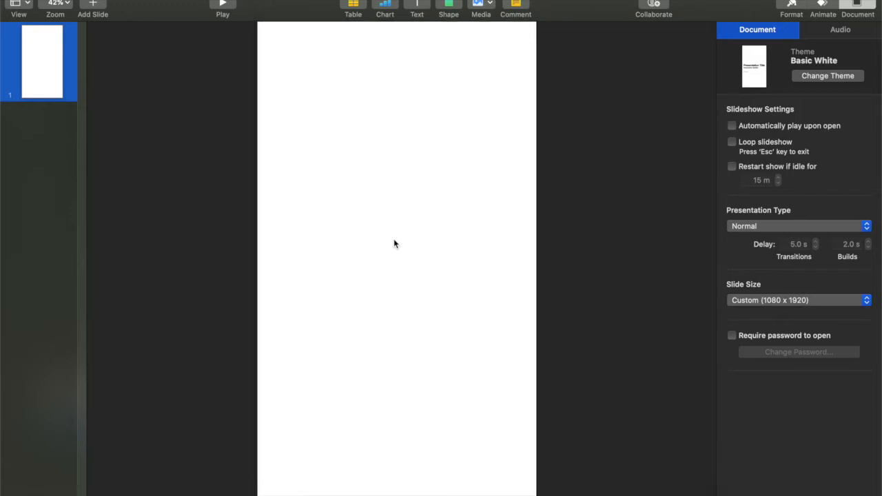
scroll(394, 243, "down", 2)
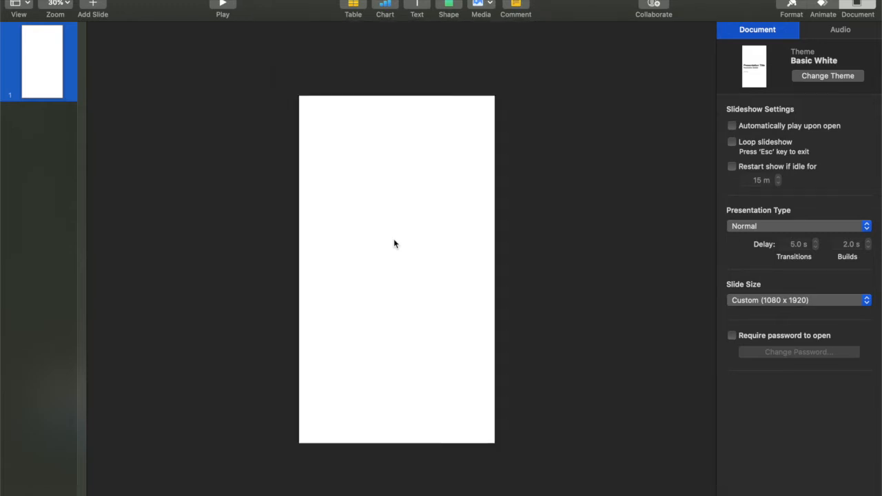
left_click(791, 7)
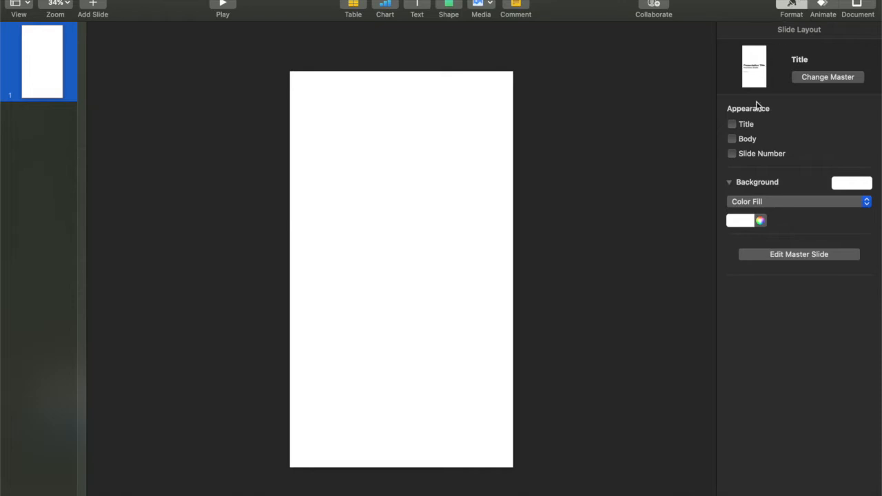
left_click(774, 200)
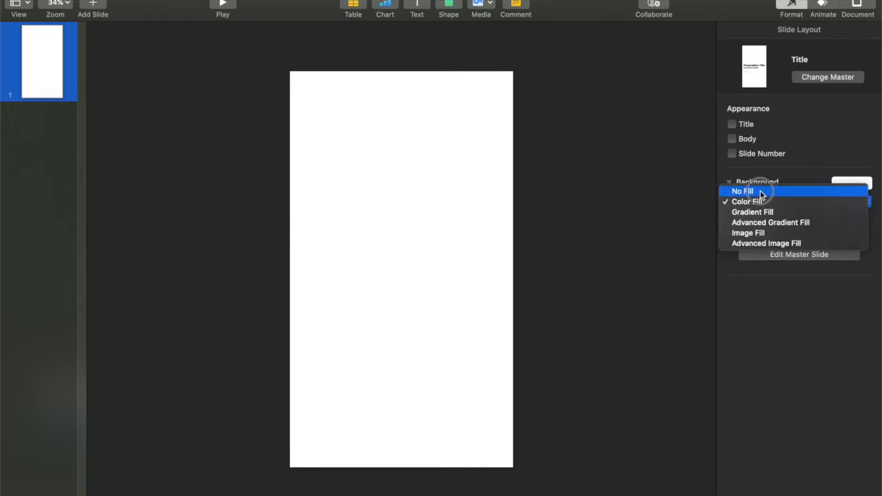
left_click(760, 191)
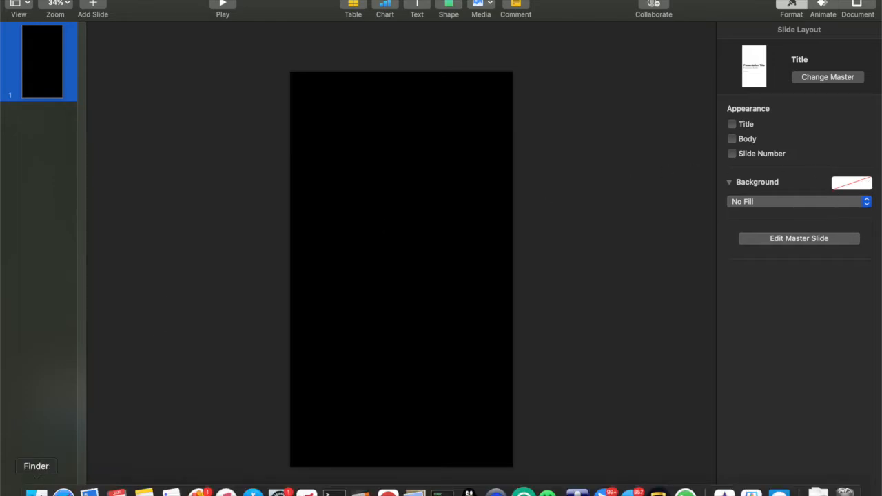
Add LOGO moseco.png from the asset folder and place it in the upper-left part of the slide.
left_click(36, 493)
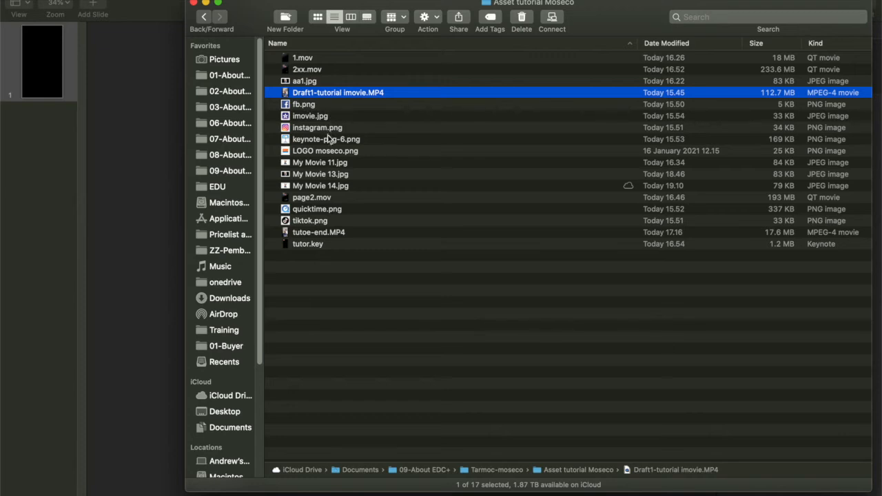
left_click_drag(329, 152, 158, 191)
left_click(183, 163)
left_click_drag(195, 166, 349, 129)
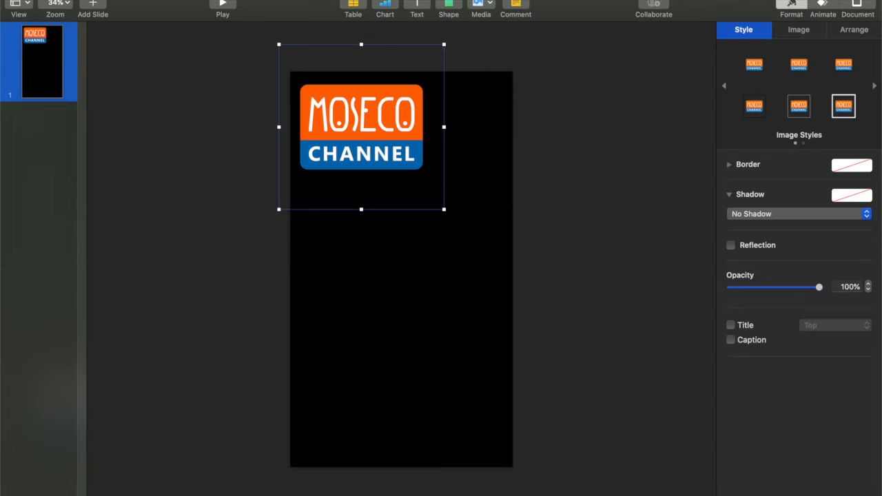
Add the exported frame My Movie 14.jpg from the asset folder beside the black slide.
mouse_move(144, 493)
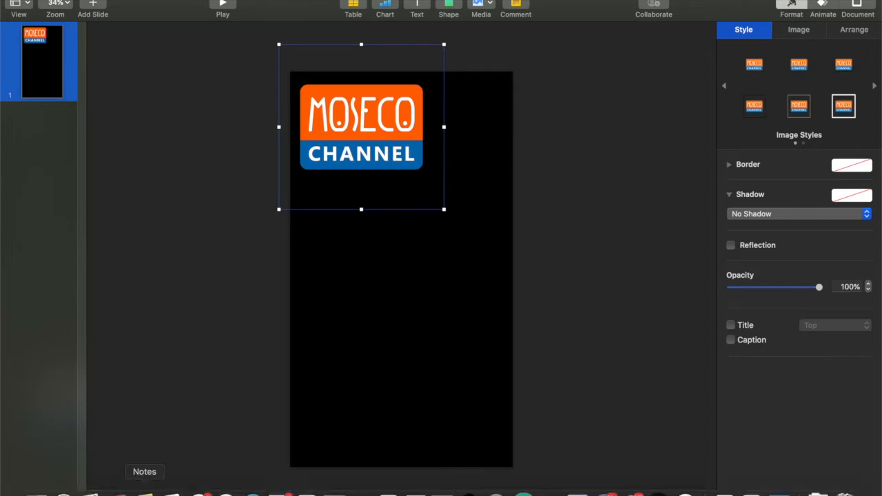
left_click(36, 493)
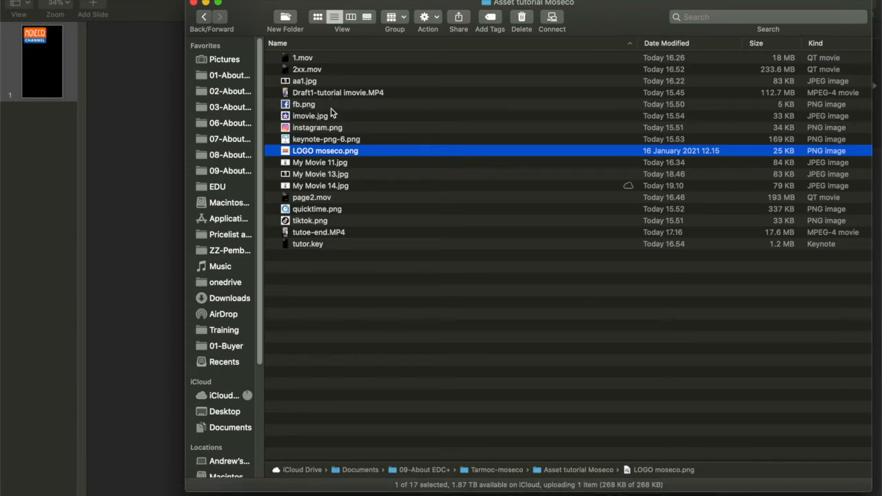
left_click_drag(336, 186, 145, 218)
left_click(172, 198)
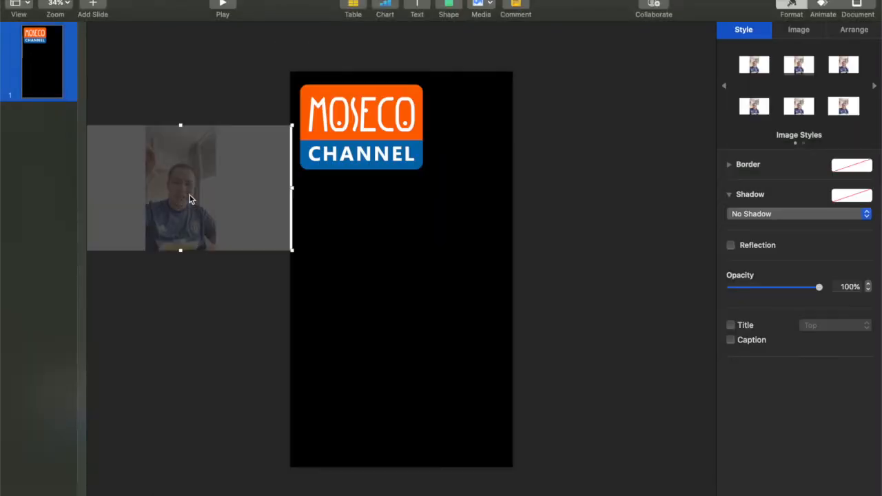
Mask the frame image so only the portrait video area remains, without the black side bars.
right_click(231, 189)
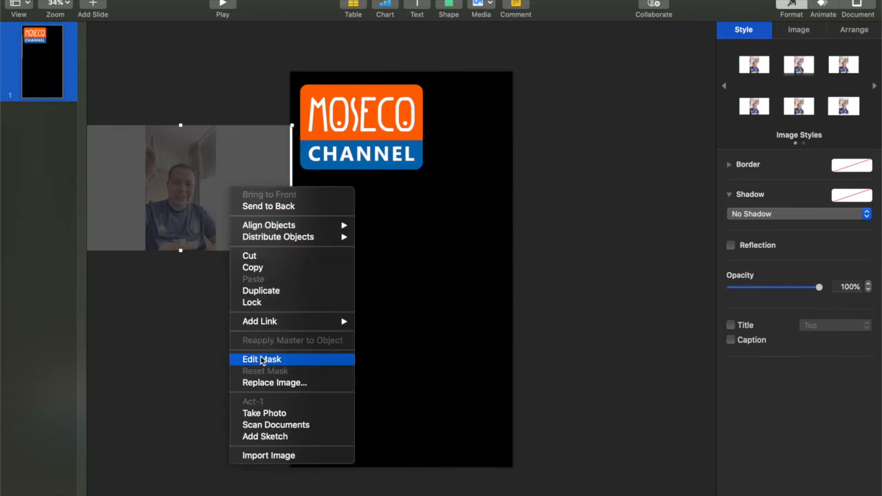
left_click(266, 360)
left_click_drag(210, 186, 420, 246)
left_click_drag(293, 260, 318, 127)
left_click(262, 278)
Enlarge the cropped portrait image to fill the whole slide and send it behind the logo.
left_click_drag(362, 197, 513, 467)
right_click(457, 289)
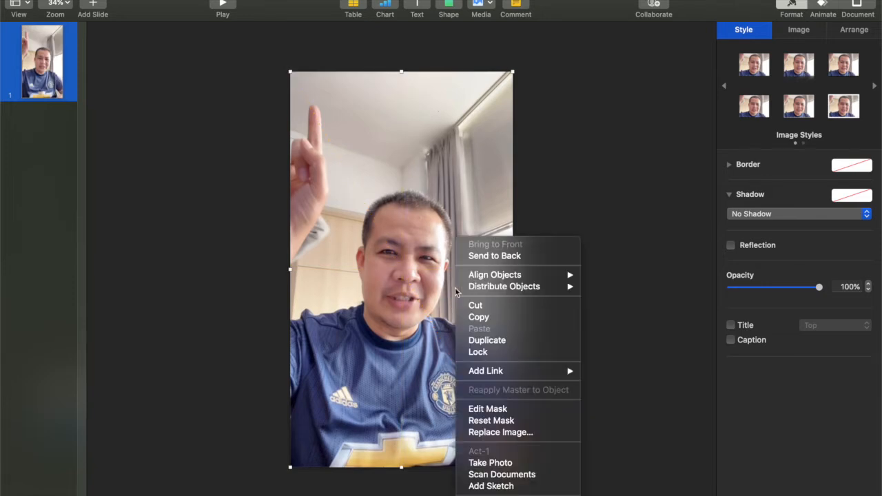
left_click(499, 258)
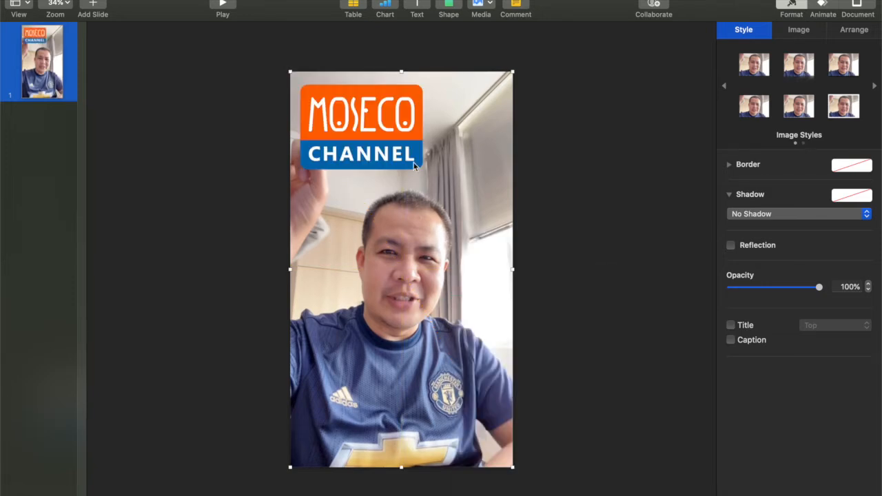
Shrink the Moseco Channel logo into the slide's upper-left corner, above the raised finger, and delete the portrait reference image.
left_click(398, 143)
left_click_drag(444, 209, 354, 120)
left_click(243, 134)
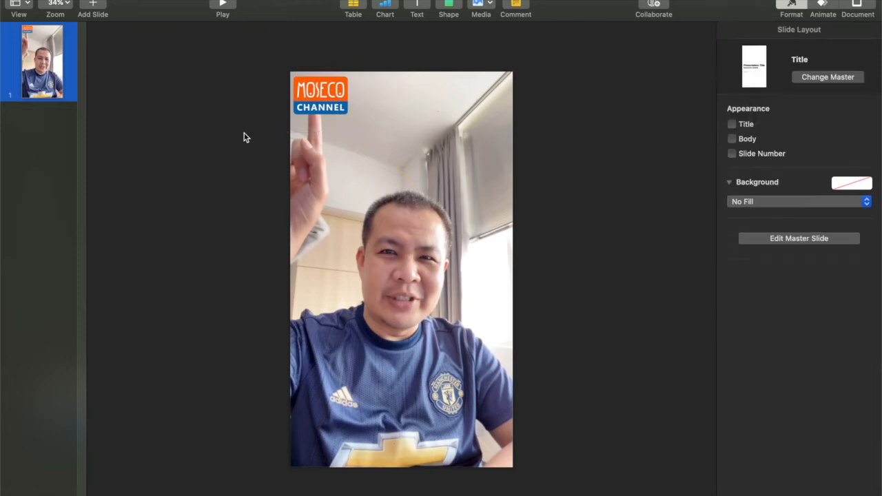
left_click(383, 263)
key("Delete")
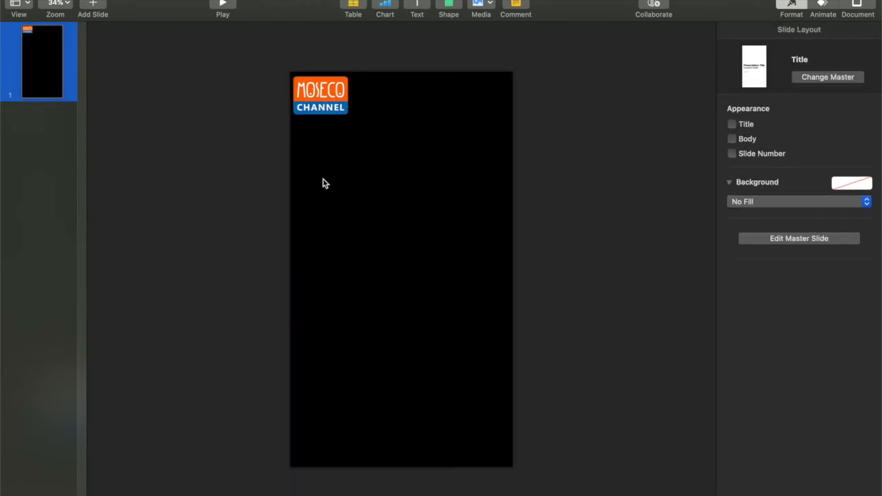
Export slide 1 as a TIFF image with a transparent background, named logo-11, into the Asset tutorial Moseco folder.
left_click(85, 0)
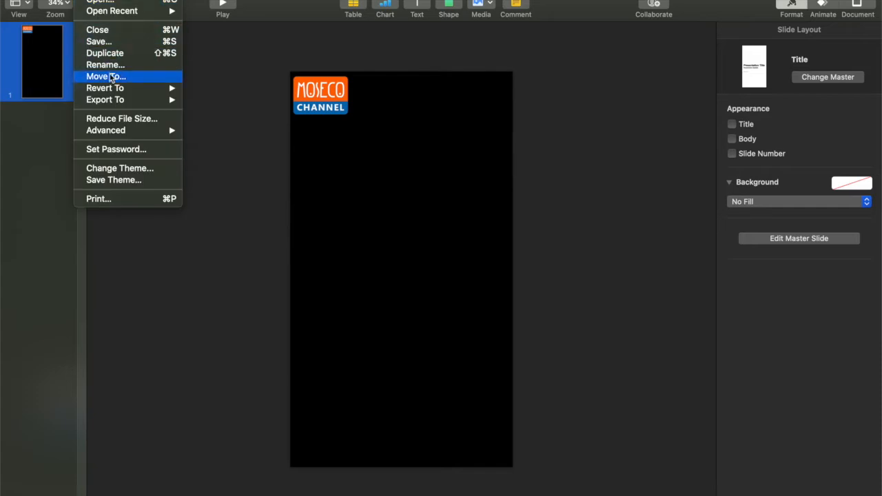
left_click(117, 100)
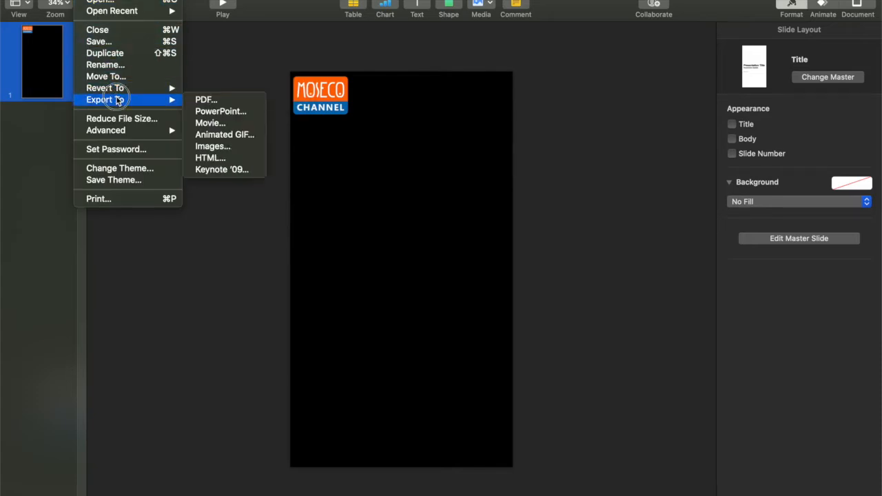
left_click(207, 146)
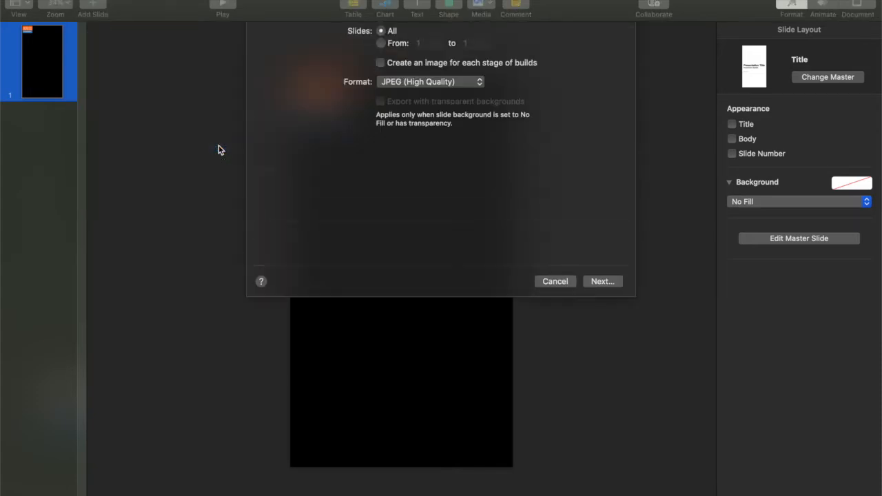
left_click(381, 108)
left_click(426, 146)
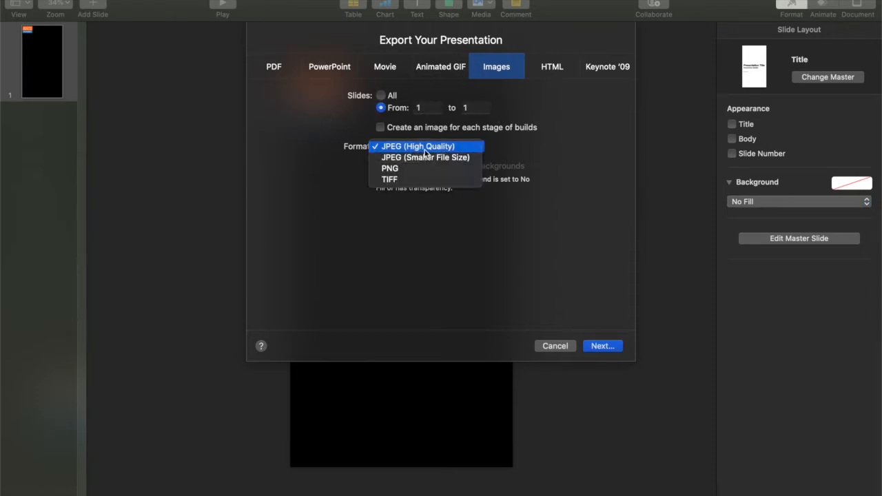
left_click(399, 180)
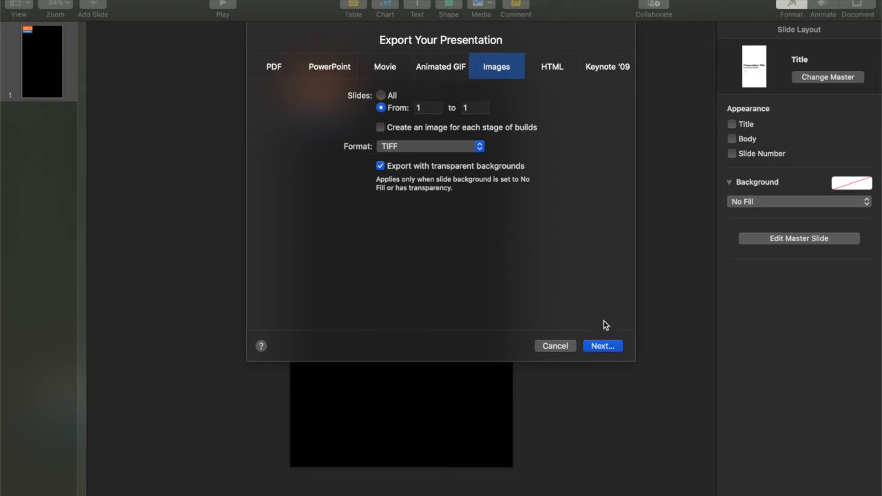
left_click(605, 347)
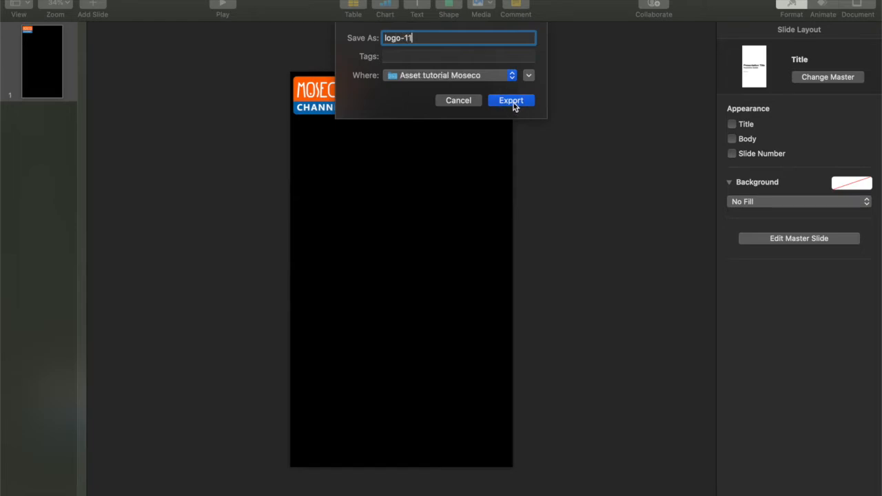
left_click(511, 101)
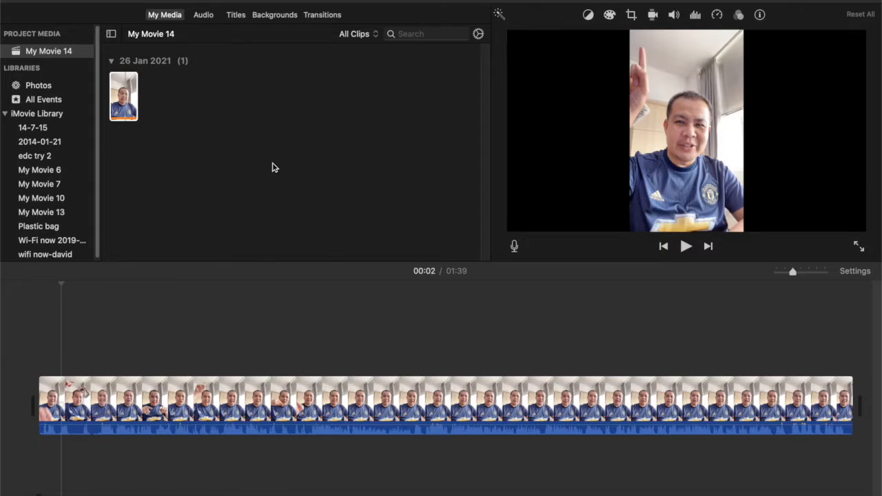
Import logo-11.001.tiff from the exported logo-11 folder into iMovie's My Movie 14 media and place it above the main clip, about 5 seconds in.
mouse_move(90, 495)
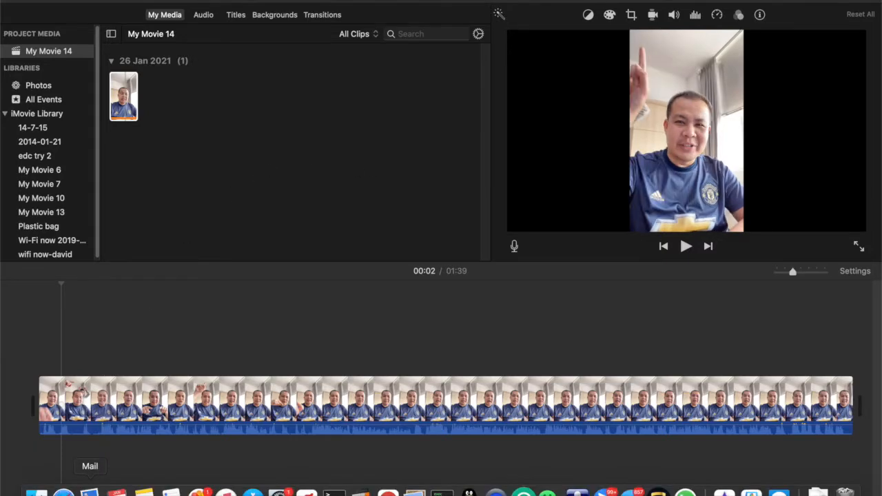
left_click(35, 493)
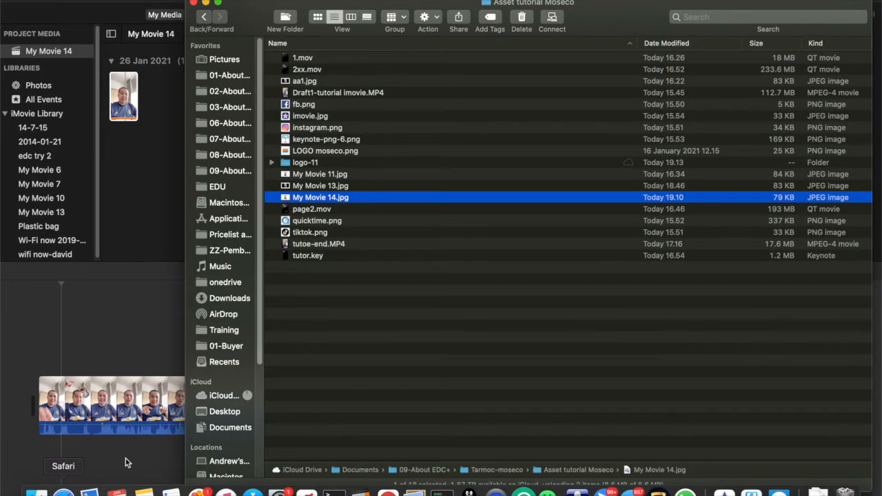
double_click(314, 162)
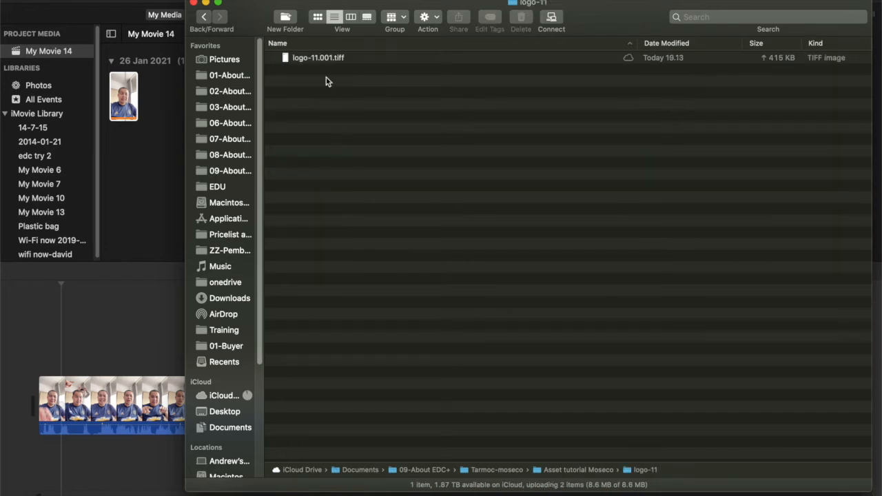
left_click_drag(336, 62, 153, 172)
left_click(148, 171)
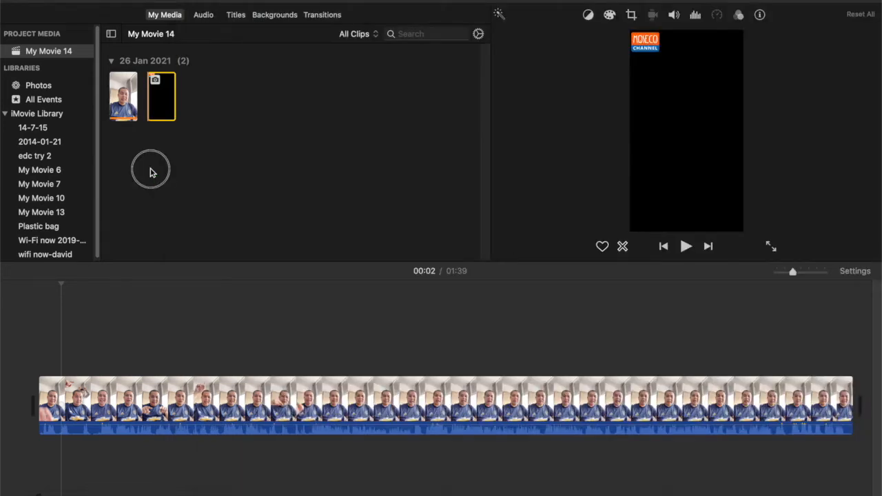
left_click_drag(173, 121, 83, 340)
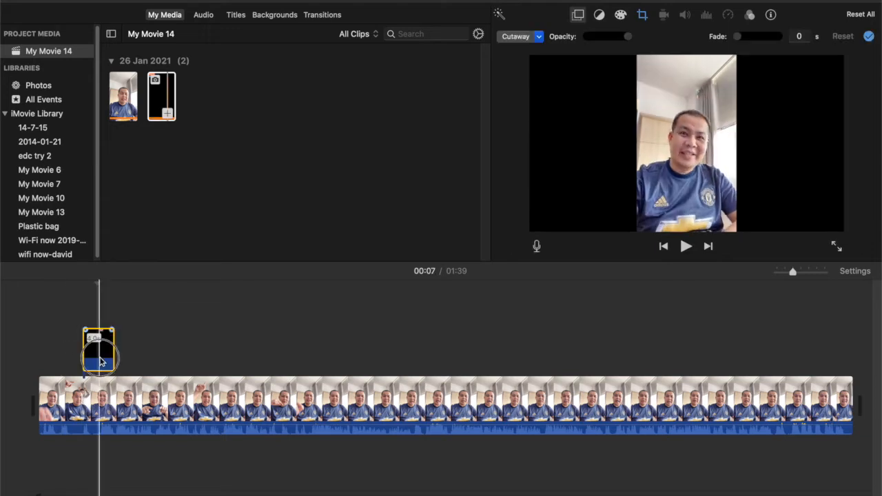
Set the logo overlay's crop style to Fit and make it a Picture in Picture enlarged to cover the portrait video exactly.
left_click(642, 15)
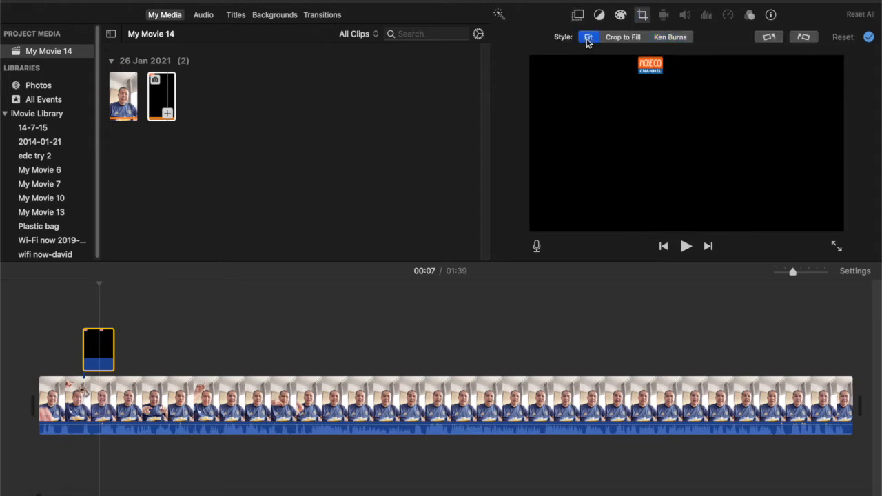
left_click(579, 18)
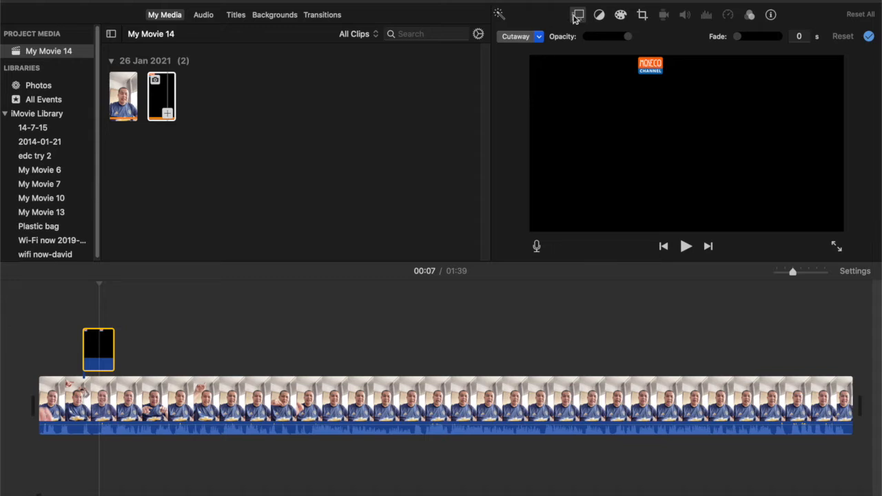
left_click(537, 38)
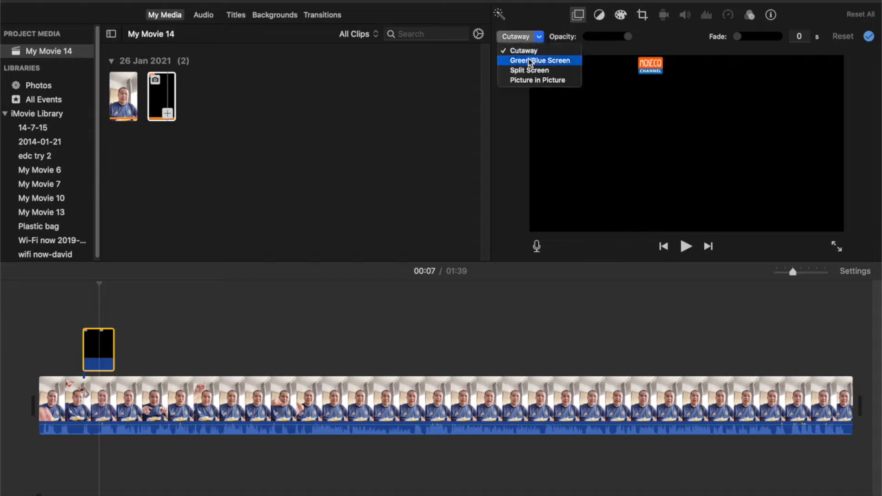
left_click(531, 81)
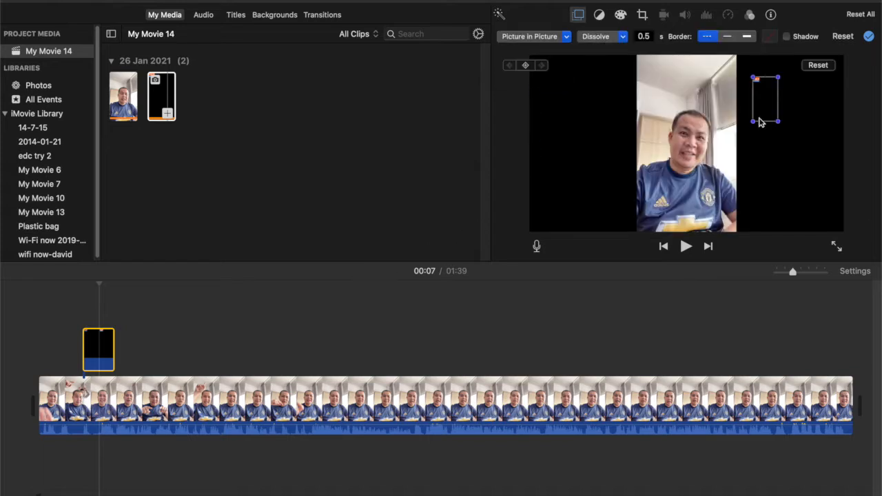
left_click_drag(770, 111, 736, 234)
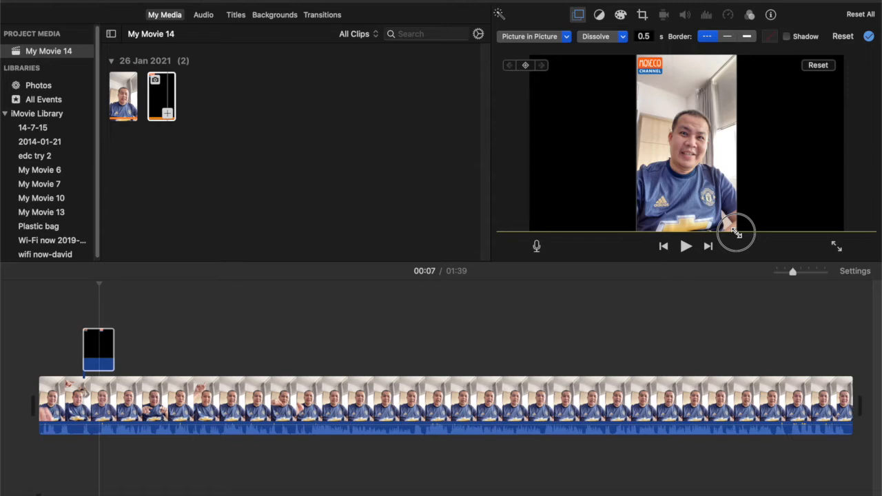
left_click_drag(737, 234, 737, 233)
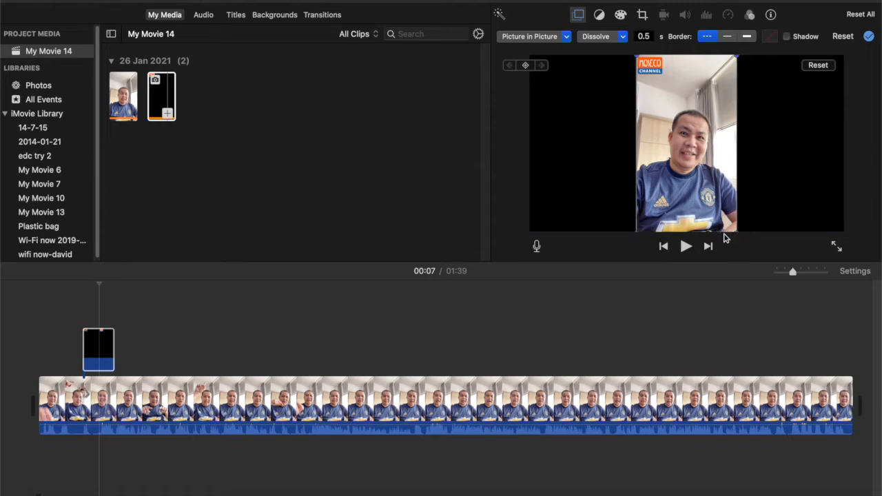
Preview the opening seconds and move the logo overlay earlier so it starts as the finger is raised, about 2 seconds in.
left_click(203, 295)
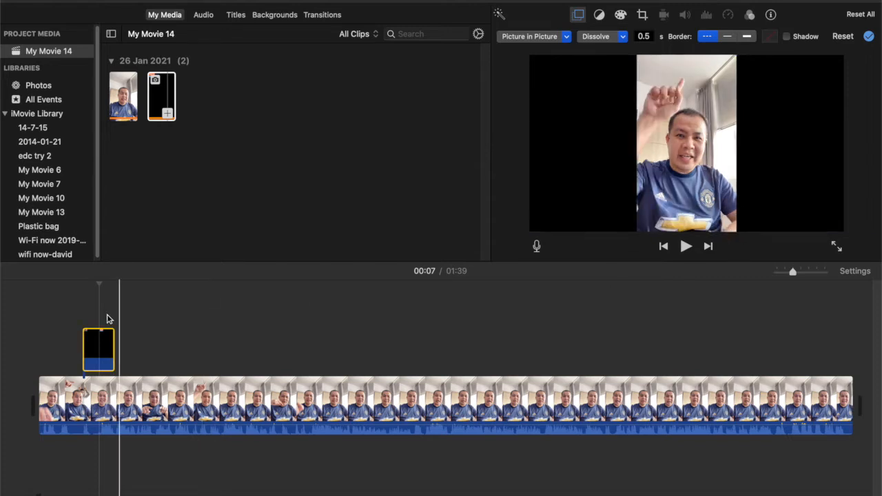
left_click(60, 317)
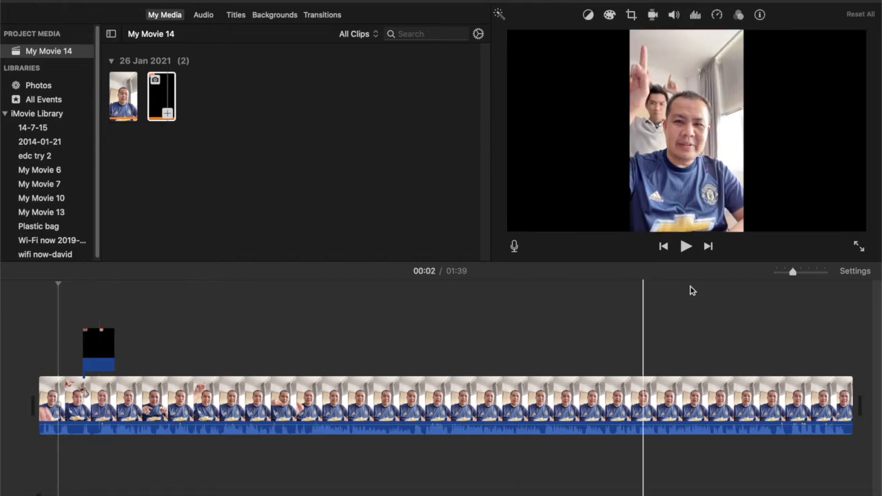
left_click(686, 247)
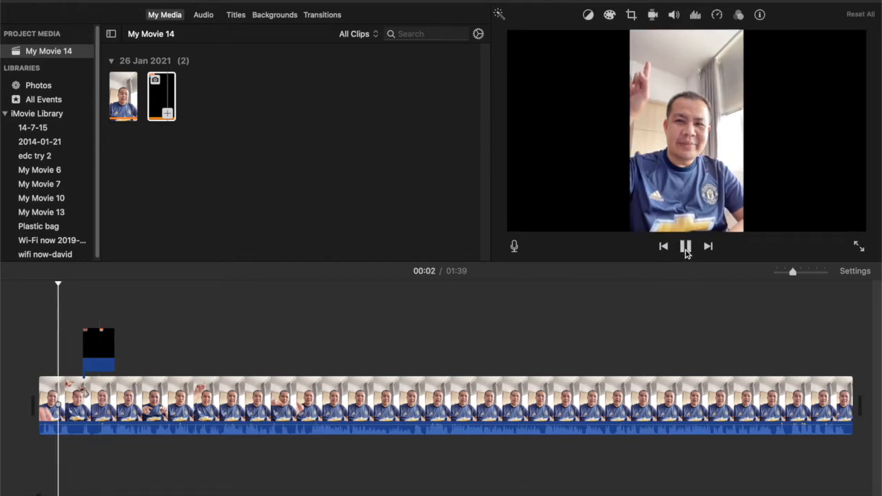
left_click(686, 247)
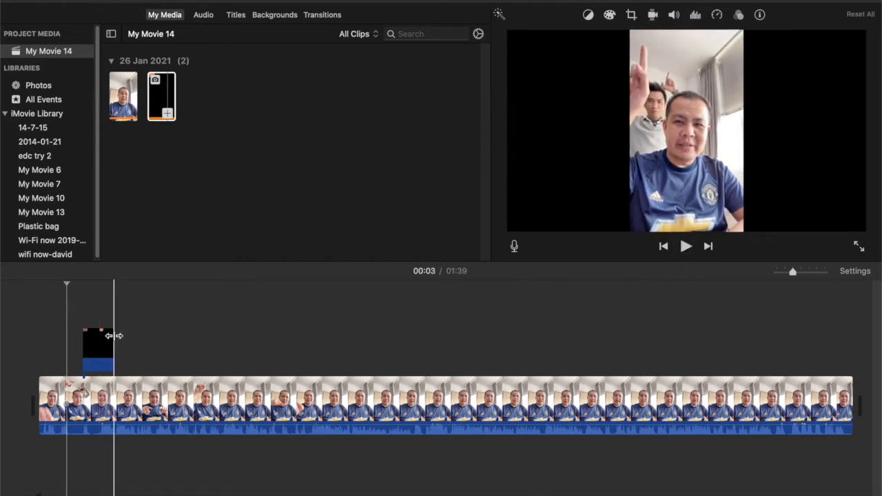
left_click(104, 351)
left_click_drag(103, 354, 81, 353)
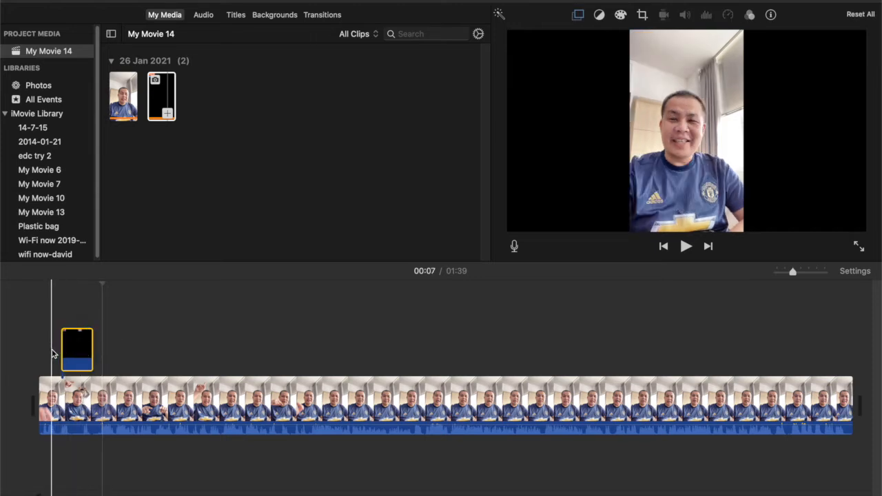
left_click(53, 354)
left_click(685, 247)
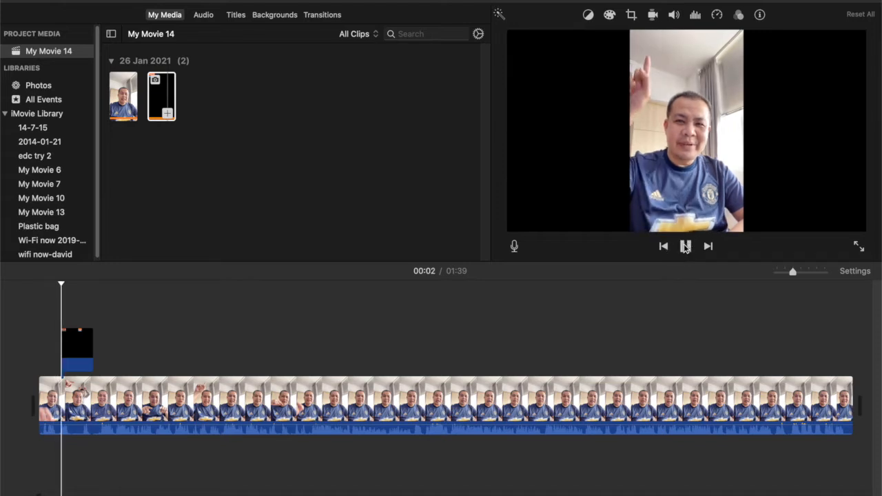
left_click(79, 352)
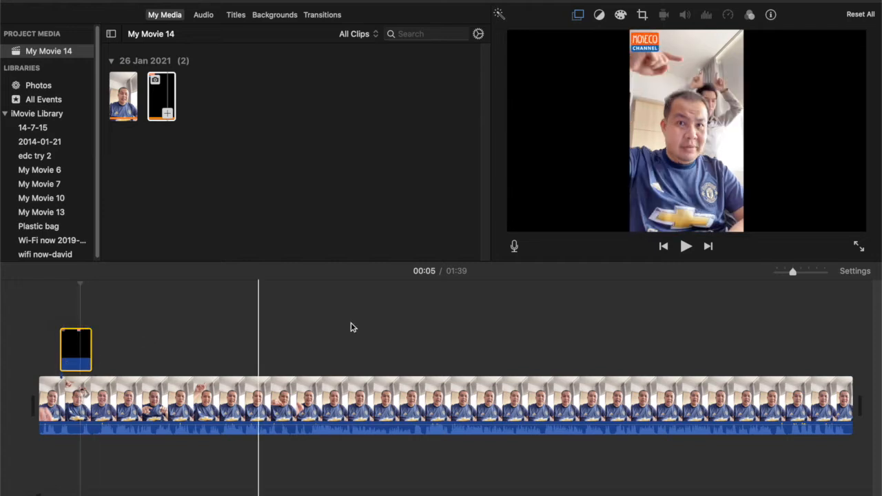
Play the movie from just before the logo overlay, then review the later footage up to the pointing-hand gesture at about 00:29.
left_click(50, 337)
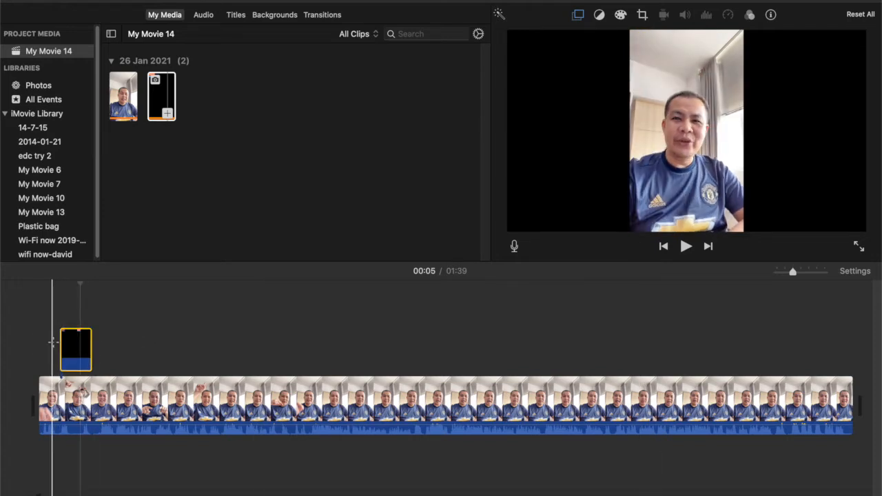
left_click(685, 247)
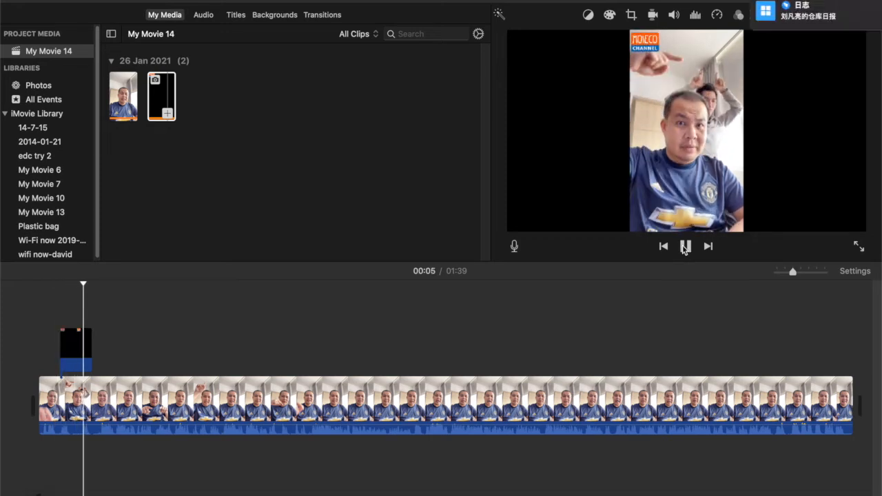
left_click(686, 247)
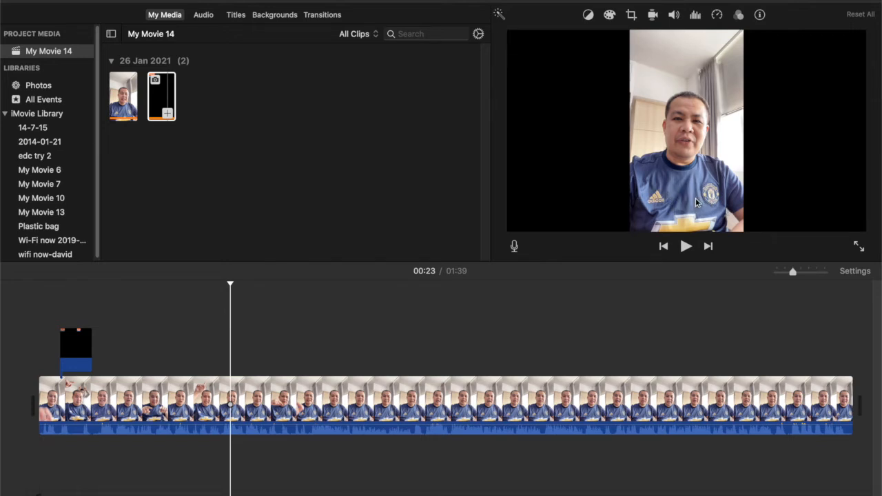
left_click(216, 327)
left_click(686, 249)
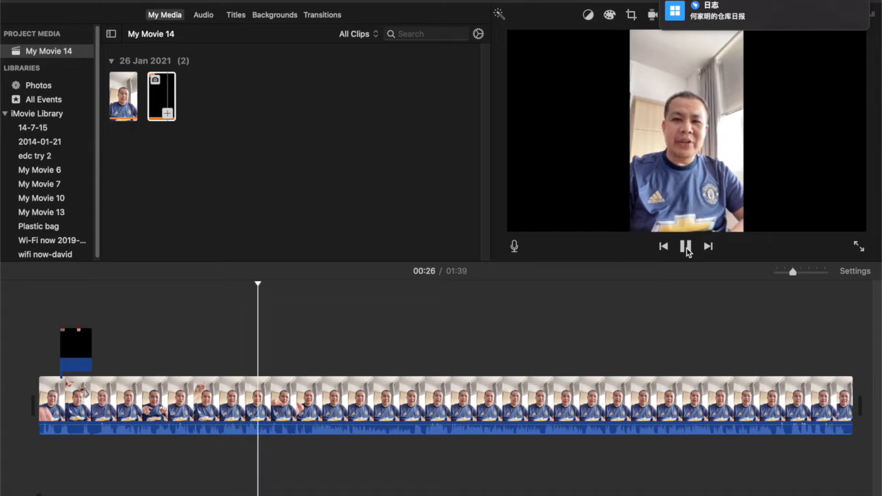
left_click(685, 246)
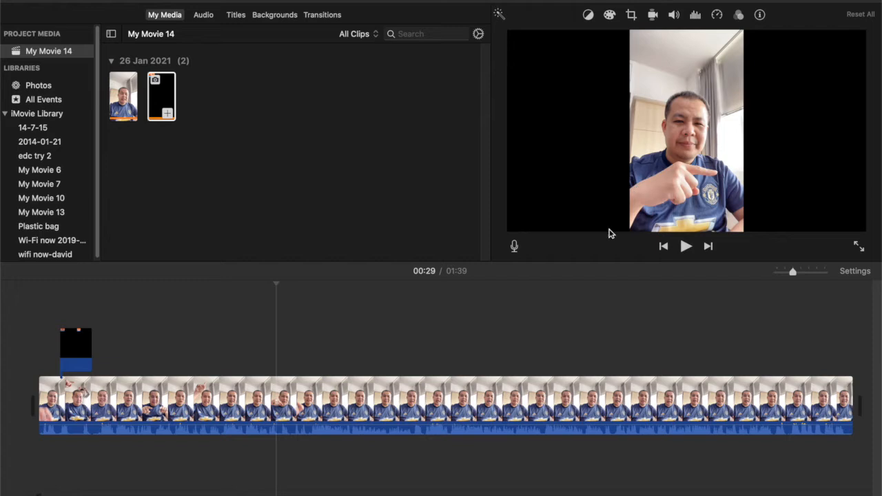
Switch to Keynote and duplicate the slide containing the Moseco Channel logo.
mouse_move(577, 494)
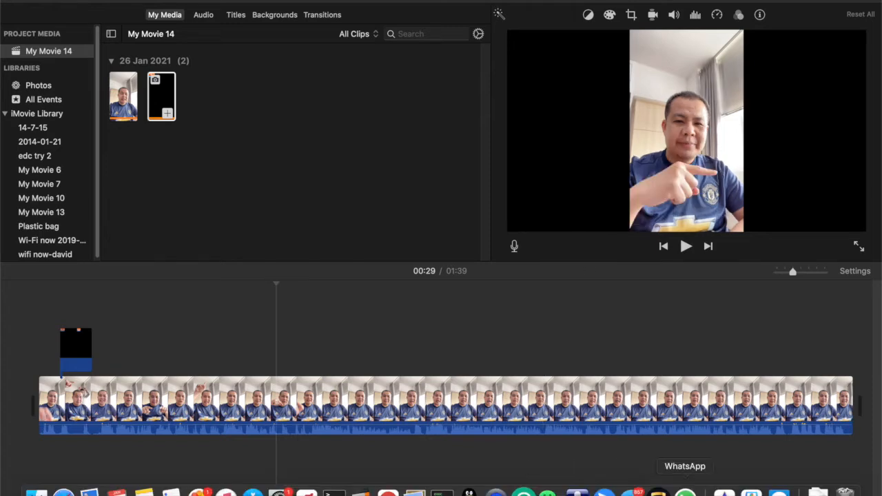
left_click(751, 491)
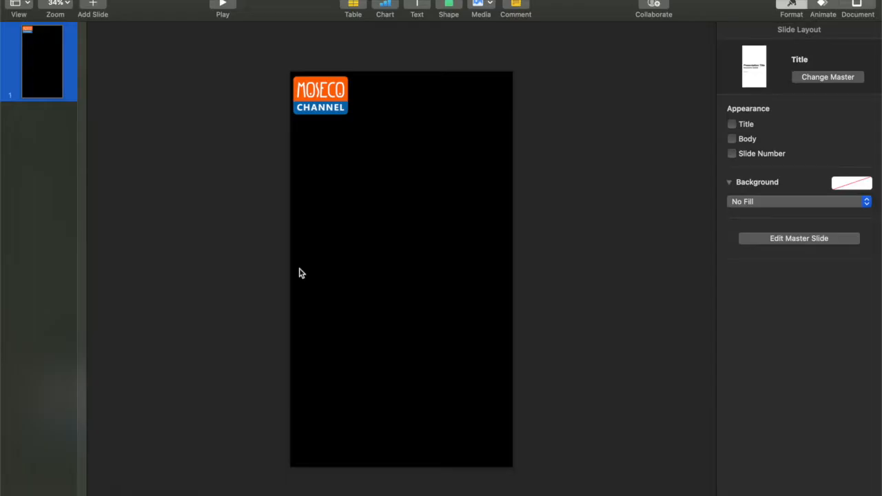
right_click(52, 78)
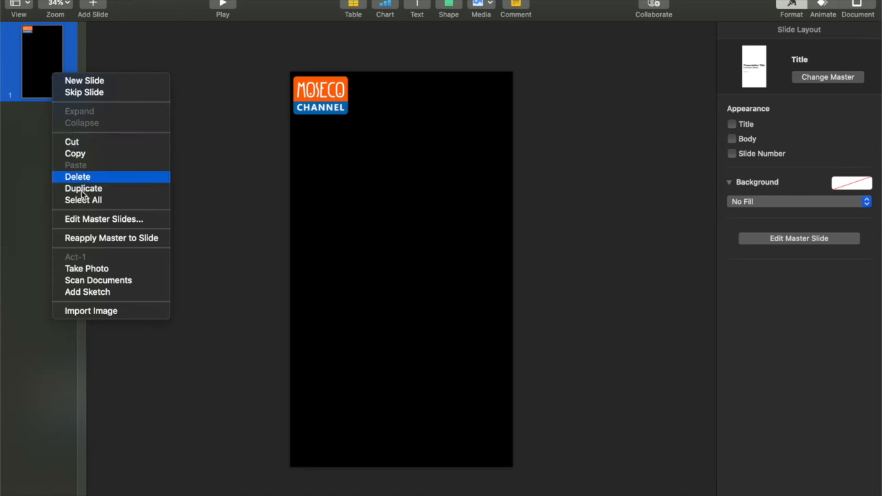
left_click(113, 190)
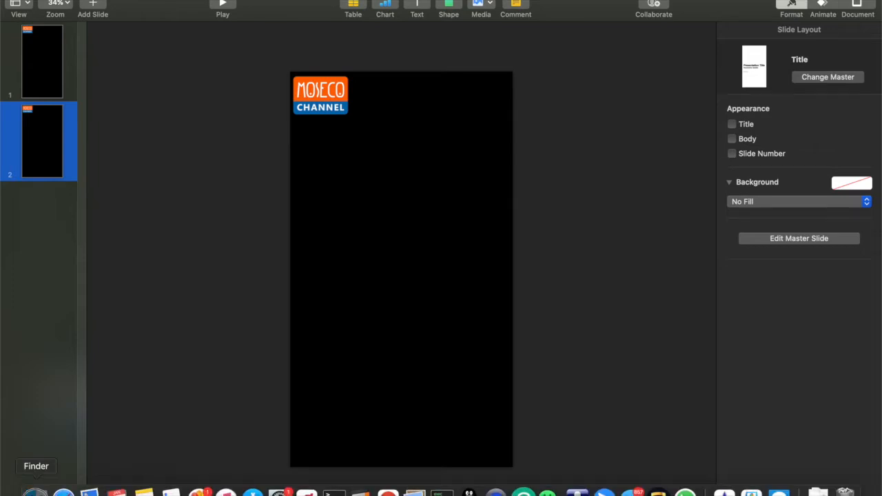
Add fb.png, imovie.jpg, instagram.png, keynote-png-6.png, quicktime.png and tiktok.png from the Asset tutorial Moseco folder in Finder to Keynote's second slide.
left_click(36, 492)
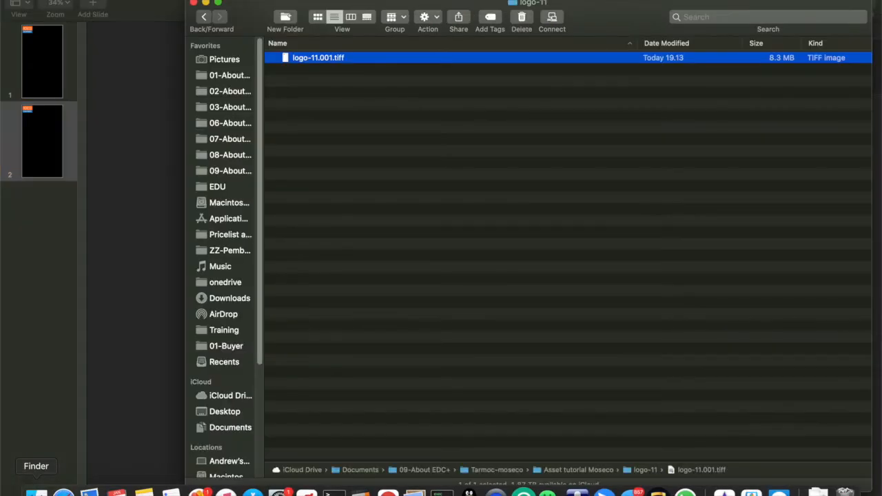
left_click(204, 18)
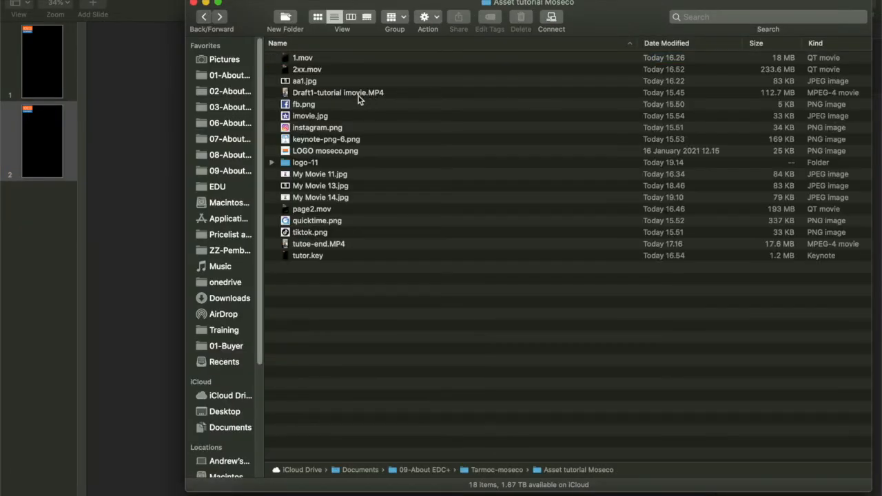
left_click(313, 105)
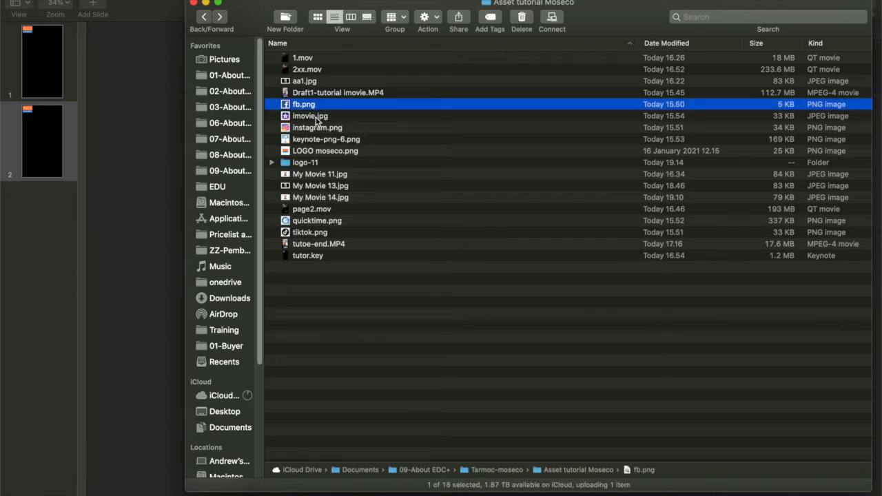
left_click(315, 117, "super")
left_click(317, 128, "super")
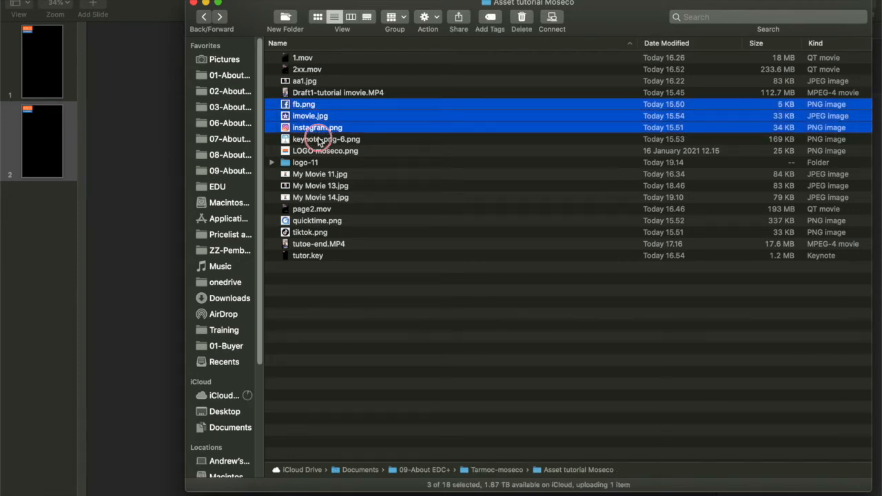
left_click(319, 140, "super")
left_click(312, 222, "super")
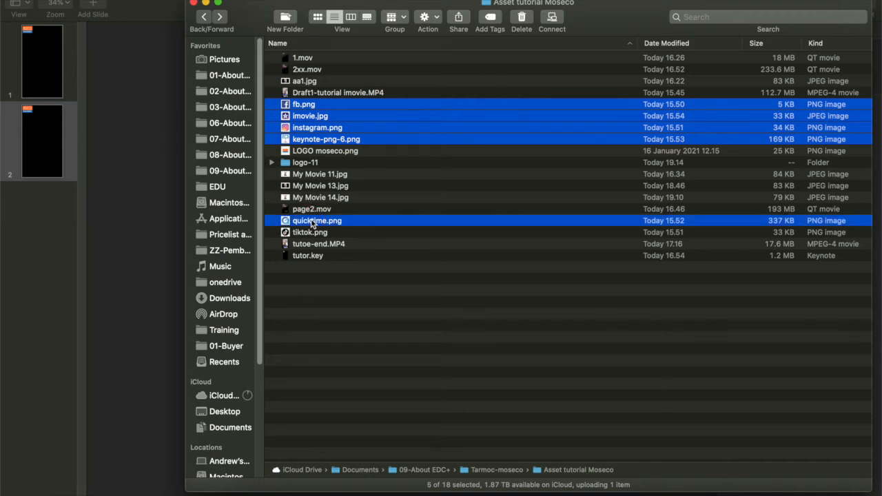
left_click(312, 234, "super")
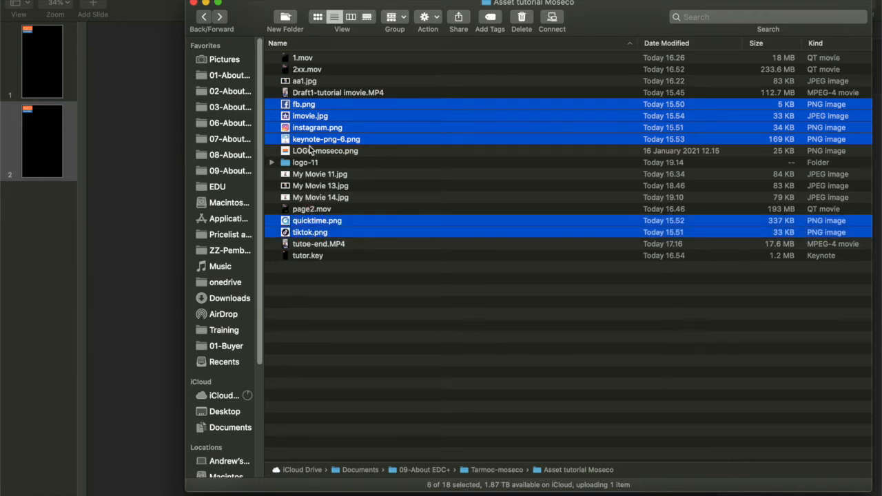
Spread the stacked images apart, with TikTok, Instagram and Facebook across the upper slide and QuickTime, iMovie and Keynote across the lower part.
left_click_drag(215, 152, 471, 161)
left_click_drag(200, 161, 249, 277)
left_click_drag(242, 126, 564, 355)
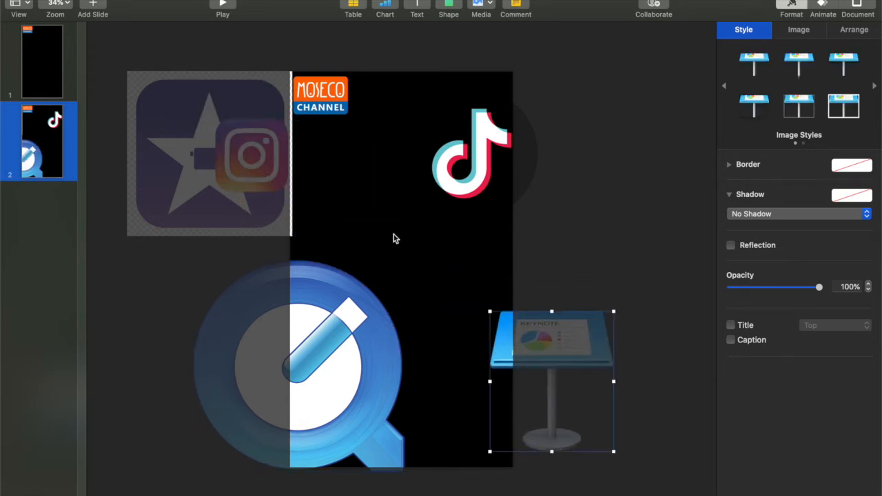
left_click_drag(273, 168, 400, 172)
left_click_drag(246, 168, 423, 360)
left_click_drag(267, 177, 299, 186)
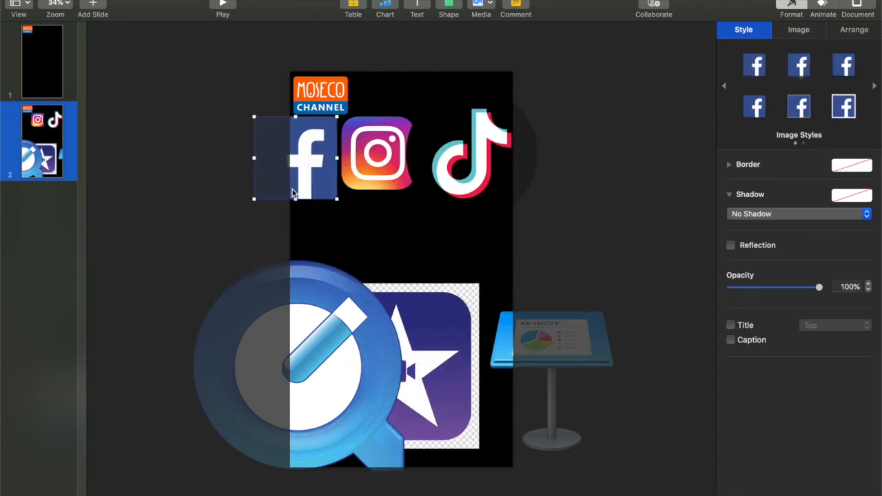
Shrink the TikTok and Facebook logos and align Facebook, Instagram and TikTok in an evenly spaced row below the Moseco Channel logo.
left_click(535, 105)
left_click_drag(539, 89, 497, 124)
left_click_drag(378, 153, 395, 153)
left_click(338, 125)
left_click_drag(337, 117, 314, 140)
left_click_drag(265, 177, 307, 165)
left_click_drag(433, 189, 423, 179)
left_click_drag(473, 162, 480, 158)
left_click_drag(410, 160, 411, 160)
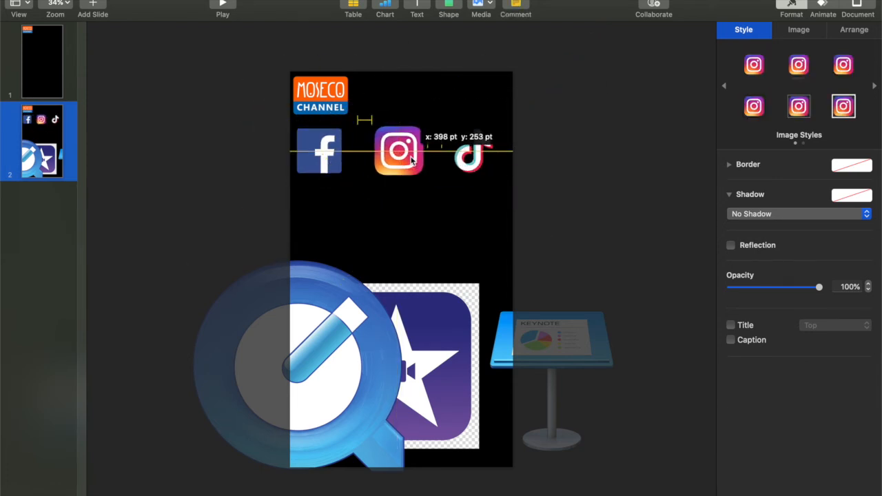
Shrink the Keynote, iMovie and QuickTime logos and align them in a row near the slide's lower edge, beneath the social media logos.
left_click_drag(613, 312, 544, 388)
left_click_drag(479, 283, 405, 358)
left_click_drag(347, 327, 175, 295)
left_click_drag(514, 413, 472, 396)
left_click_drag(406, 450, 363, 408)
left_click_drag(350, 393, 412, 414)
left_click_drag(129, 382, 317, 410)
left_click(232, 346)
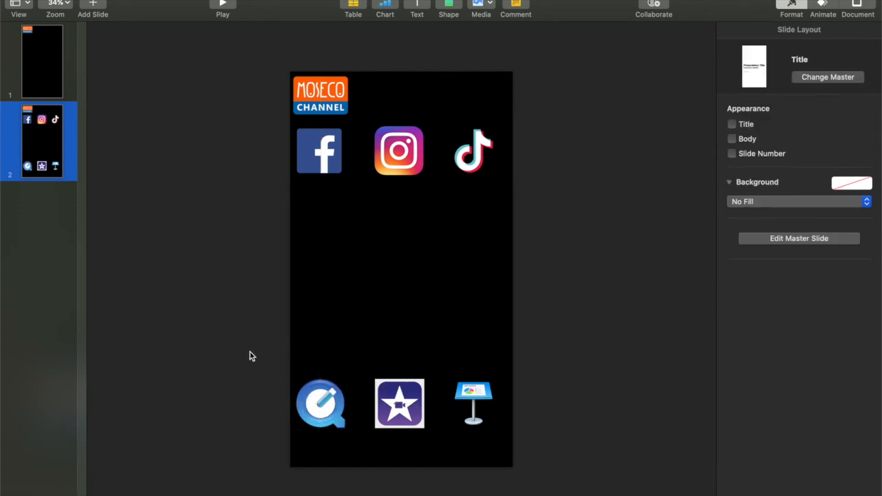
Add a Dissolve build-in effect to the TikTok logo.
left_click(471, 169)
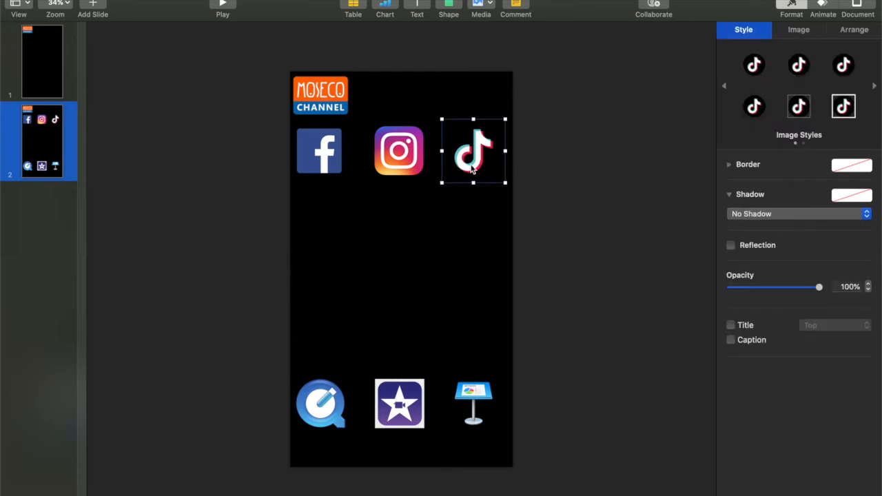
left_click(824, 5)
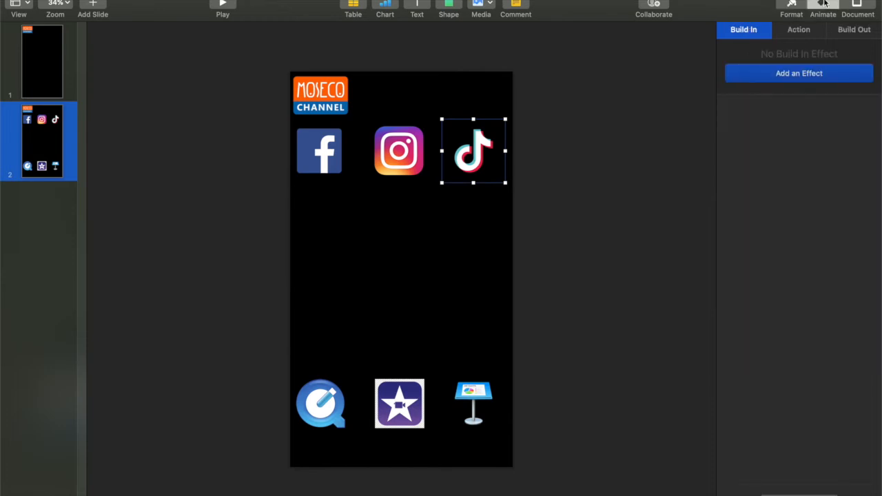
left_click(799, 77)
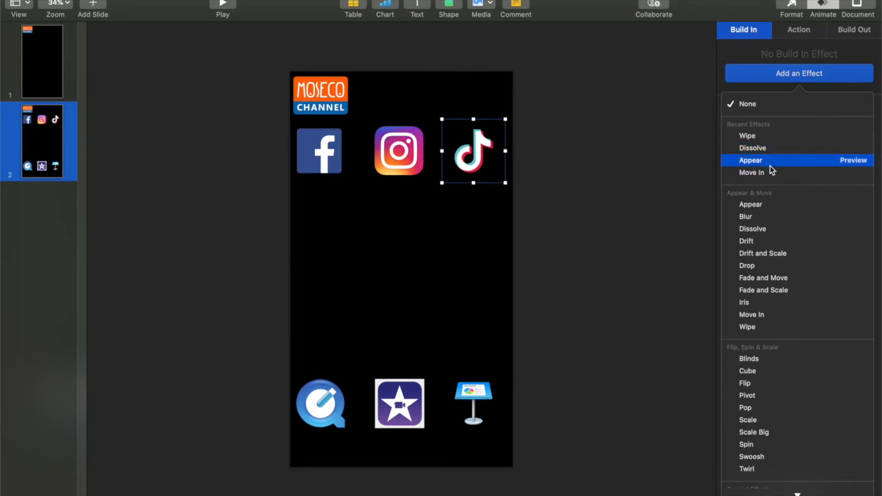
left_click(754, 148)
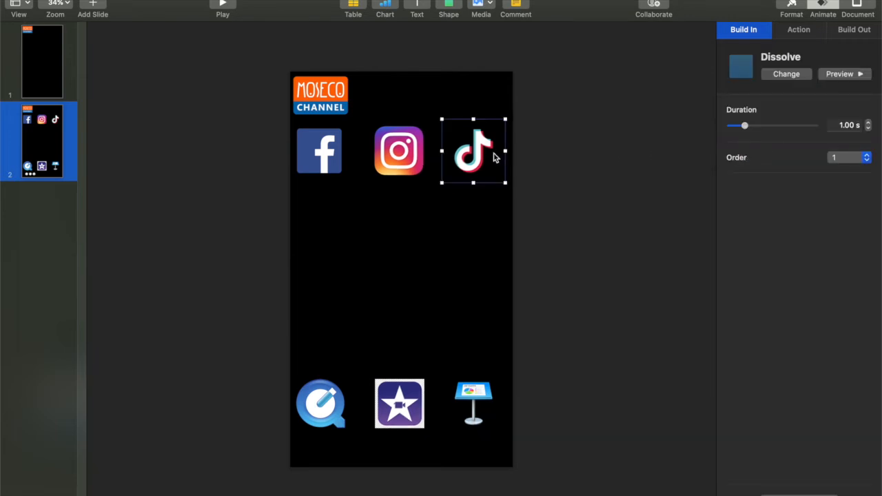
Add a Dissolve build-in effect to the Instagram logo and then to the Facebook logo.
left_click(406, 158)
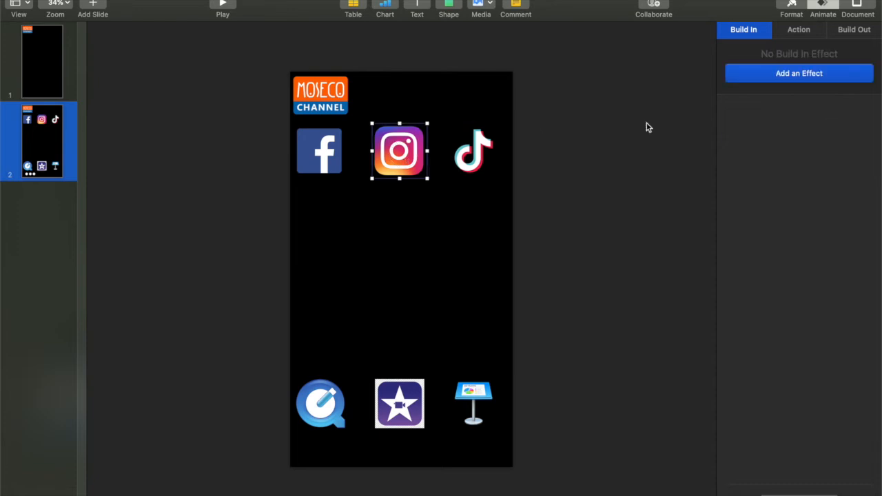
left_click(792, 76)
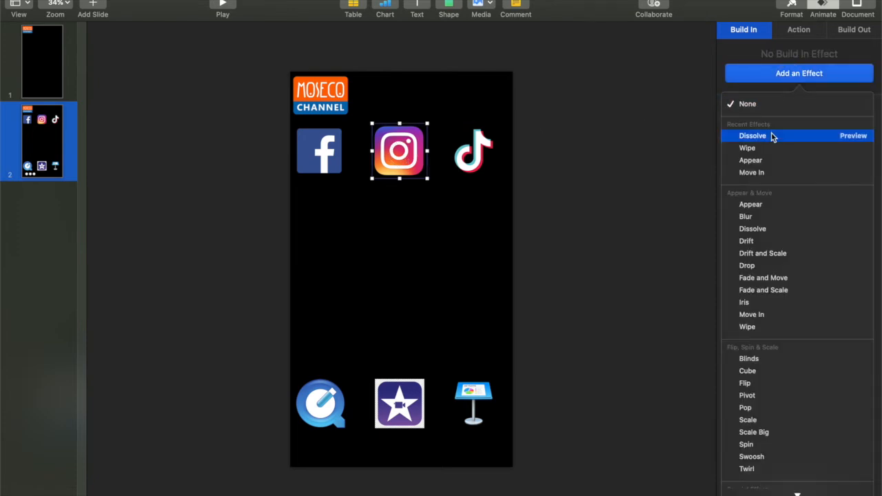
left_click(774, 135)
left_click(327, 164)
left_click(803, 81)
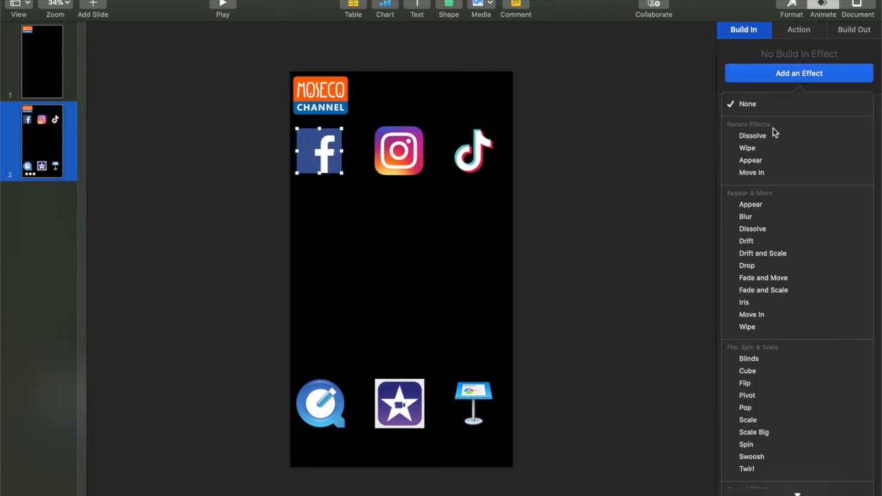
left_click(773, 135)
Add a Dissolve build-in effect to the Keynote logo and then to the iMovie logo.
left_click(483, 397)
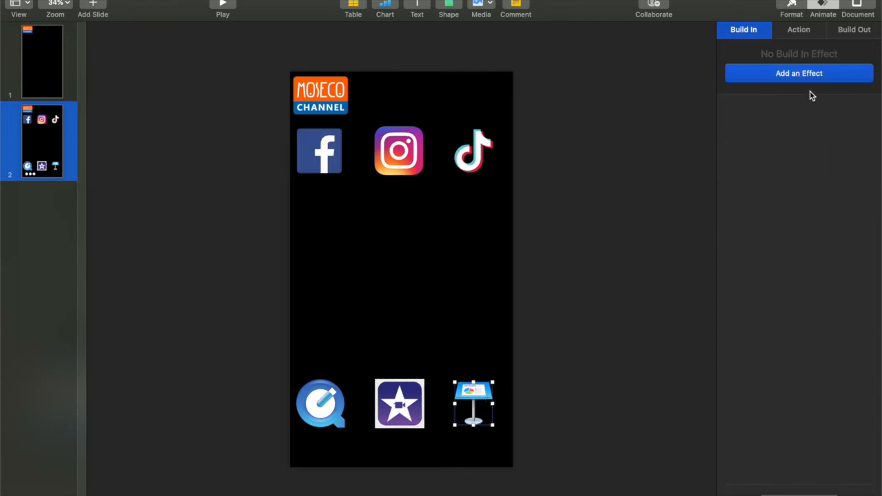
left_click(803, 74)
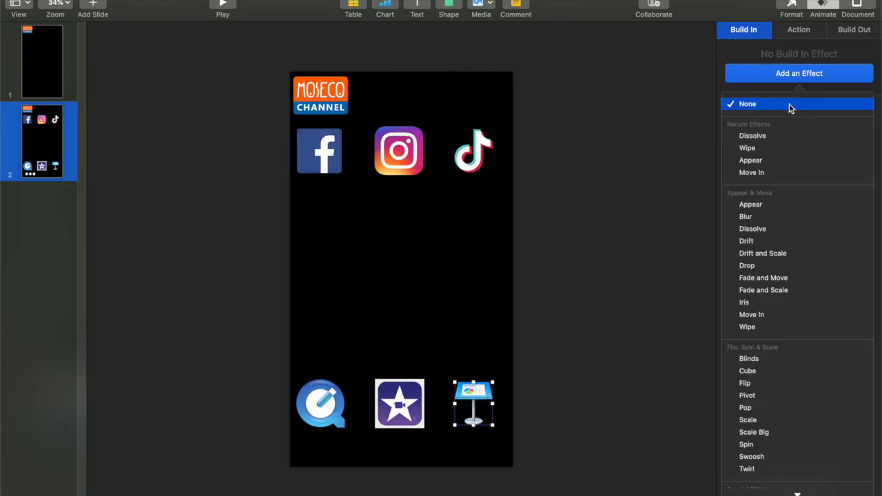
left_click(772, 135)
left_click(400, 403)
left_click(802, 75)
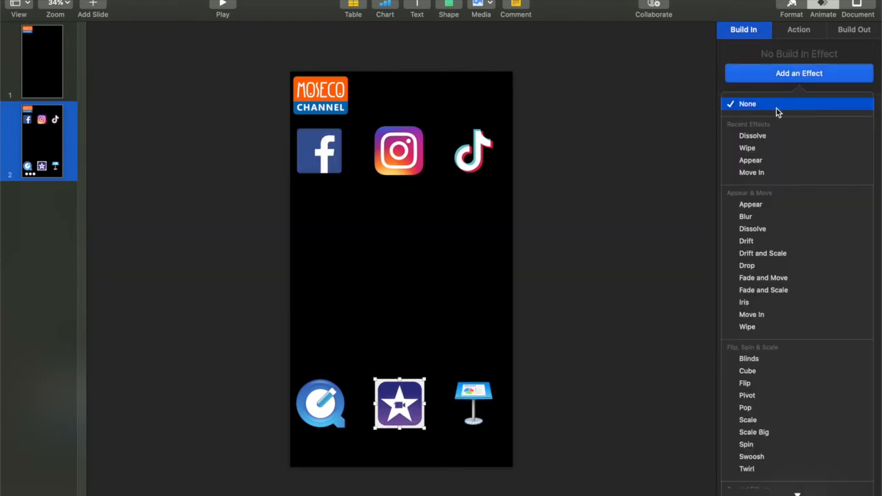
left_click(773, 135)
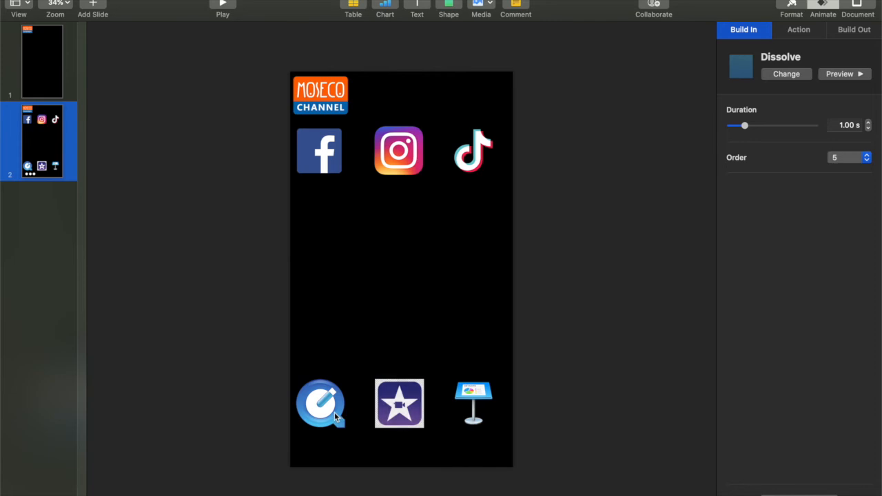
Add a Wipe build-in effect to the QuickTime logo.
left_click(320, 403)
left_click(813, 76)
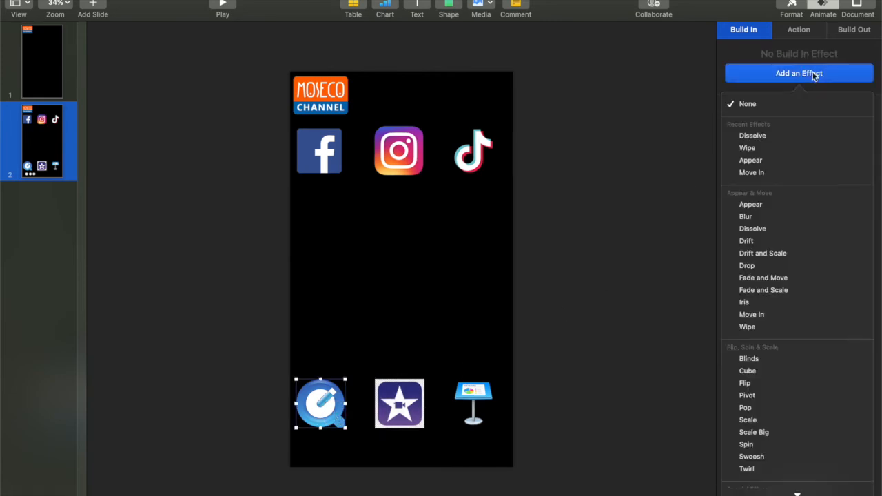
left_click(768, 146)
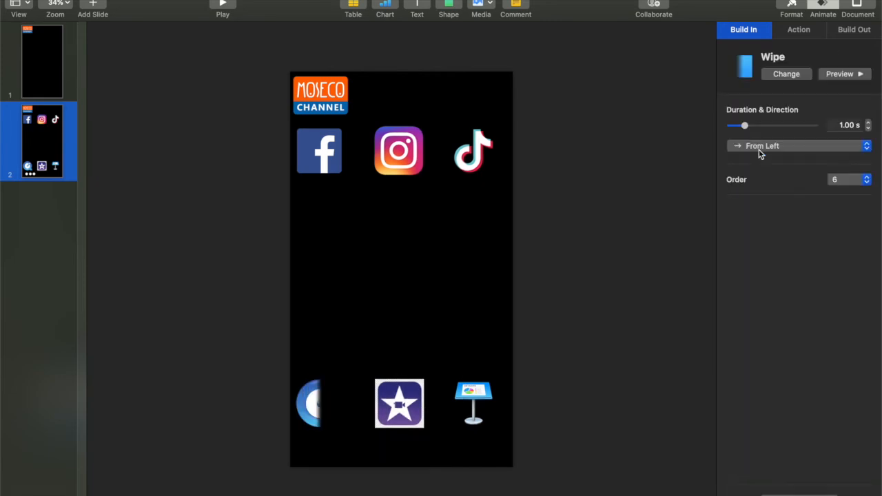
left_click(622, 216)
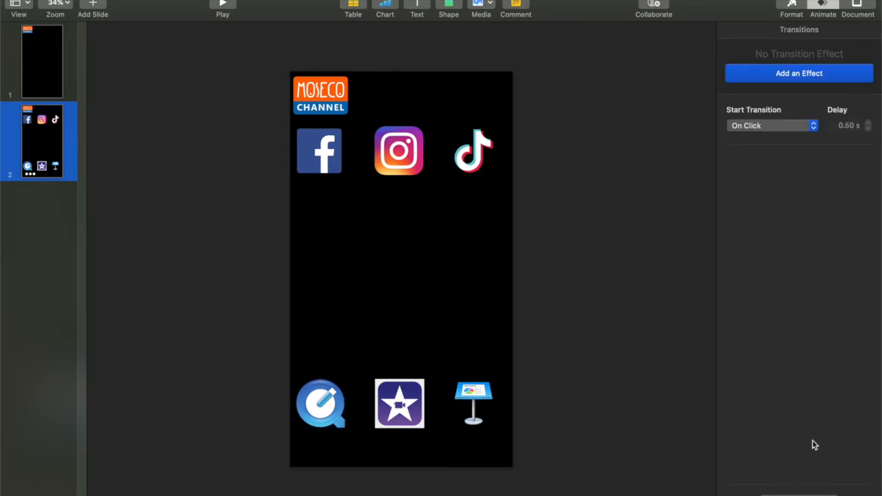
Open the build order and set the tiktok.png build to start After Transition.
left_click(799, 495)
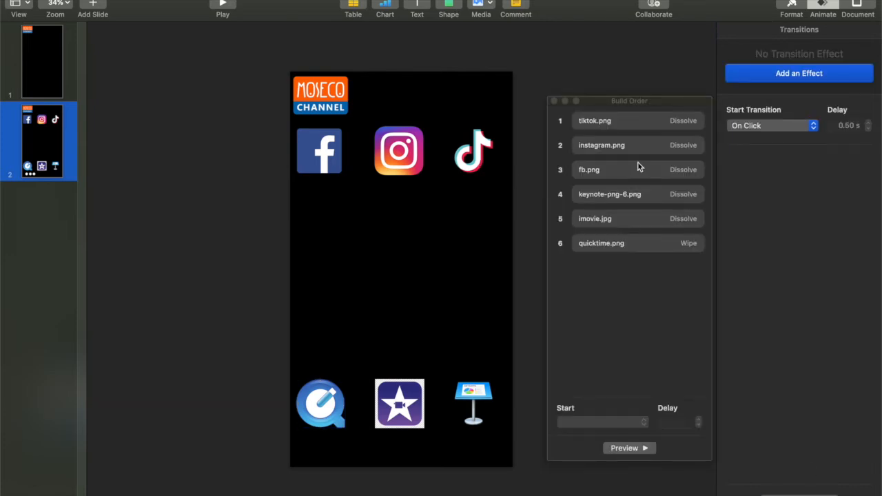
left_click(628, 129)
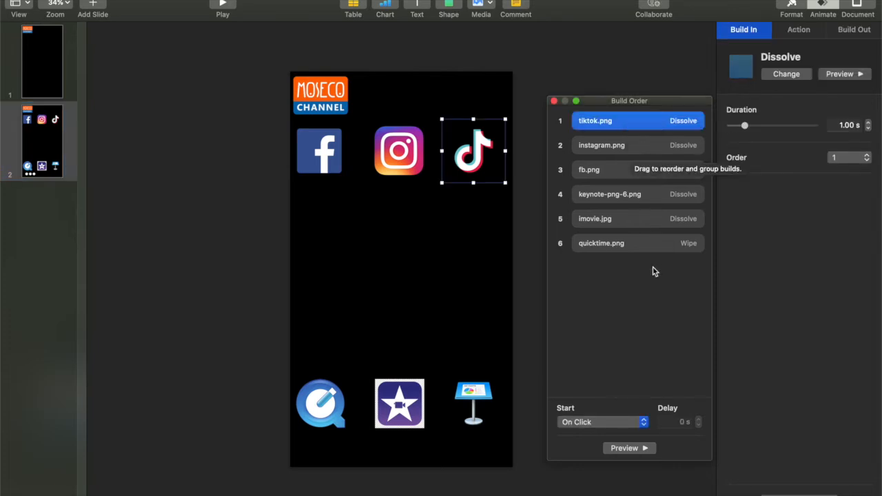
left_click(643, 424)
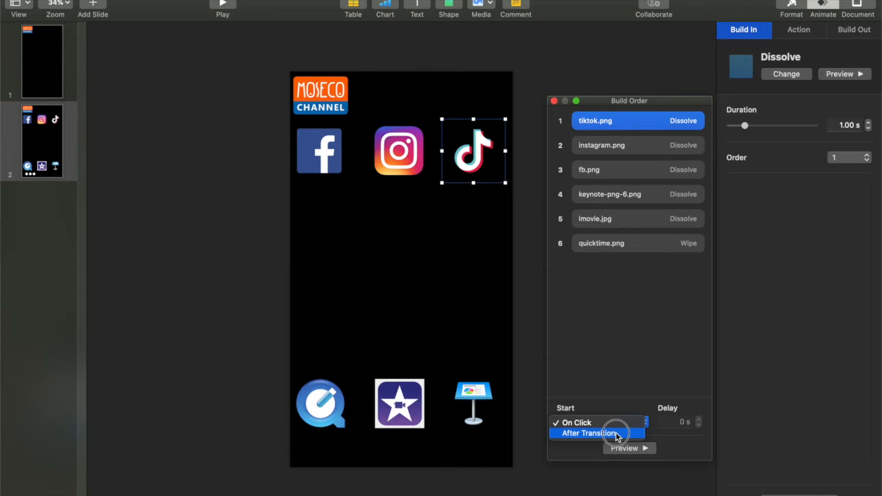
left_click(589, 432)
Set the instagram.png build to start After Build 1 with a delay of 1 s.
left_click(398, 150)
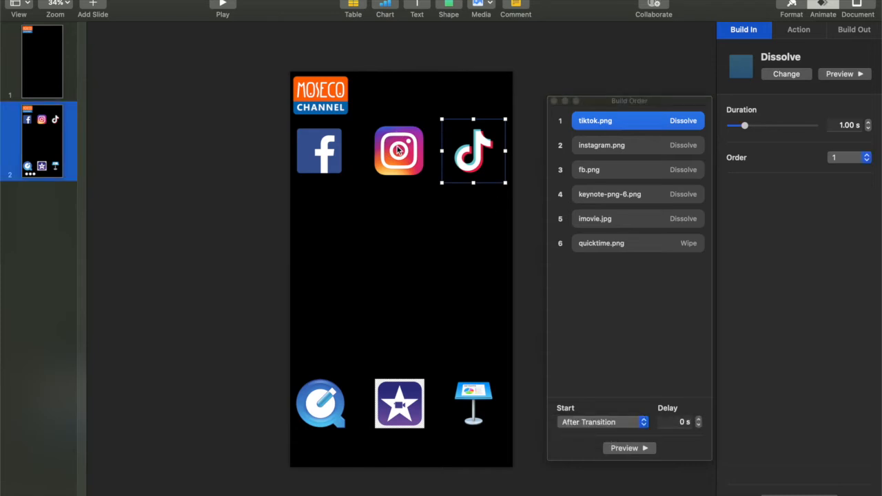
left_click(398, 150)
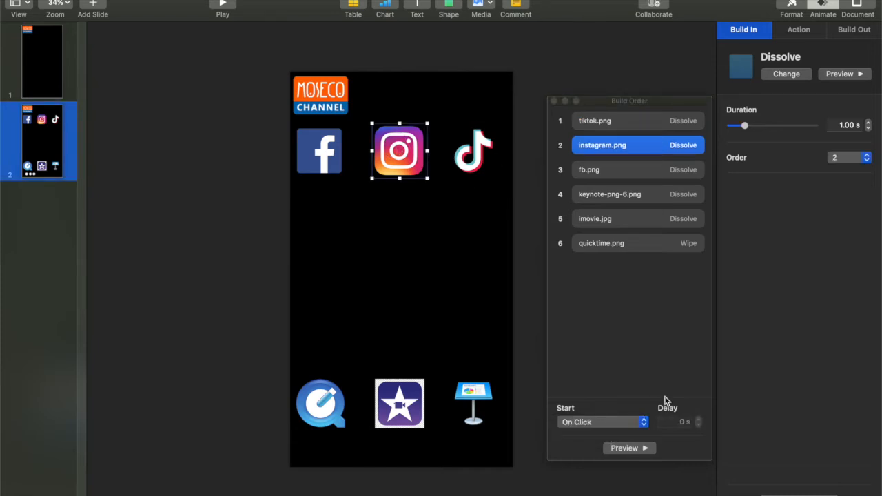
left_click(613, 423)
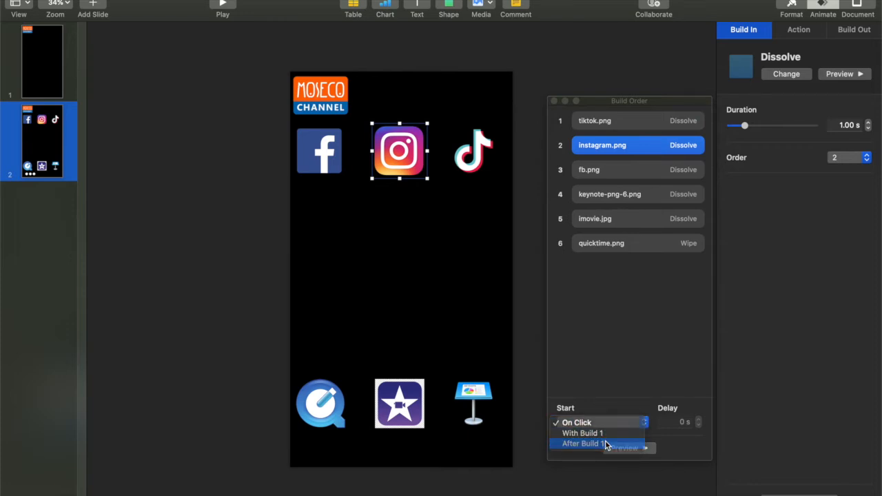
left_click(606, 444)
left_click(684, 422)
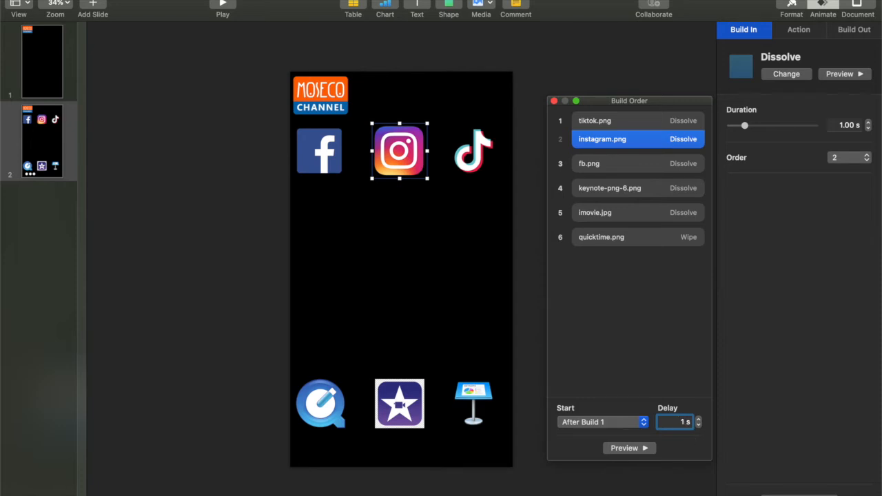
left_click(676, 364)
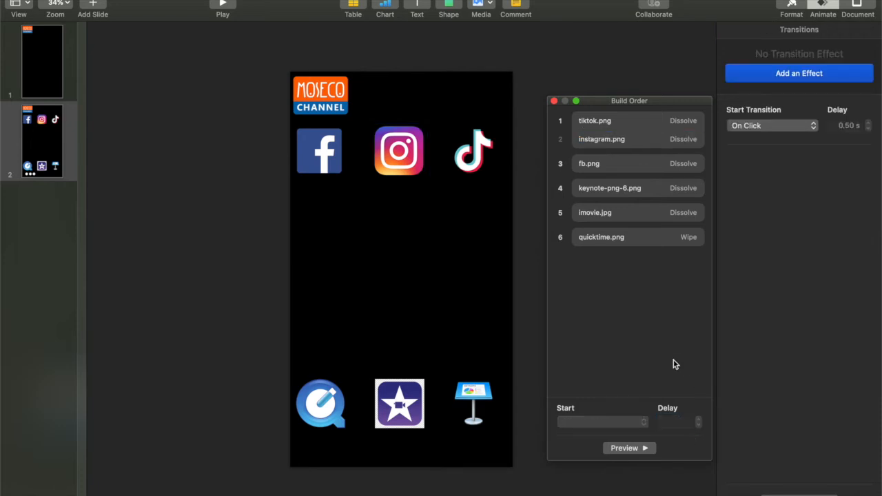
Set the fb.png build to start After Build 2 and edit its delay.
left_click(334, 155)
left_click(601, 169)
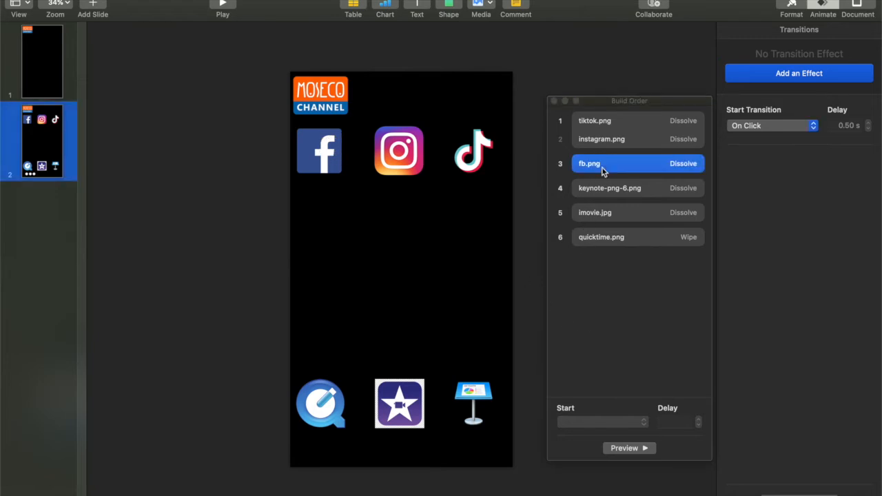
left_click(643, 421)
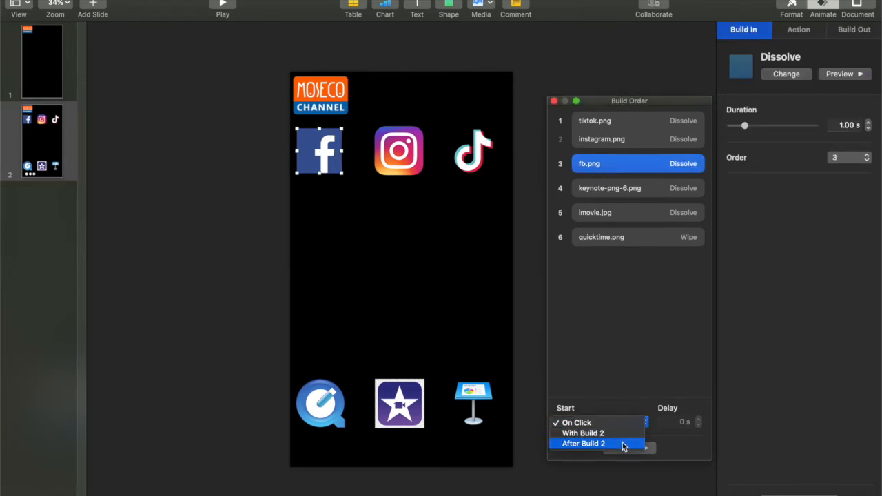
left_click(620, 444)
left_click(669, 423)
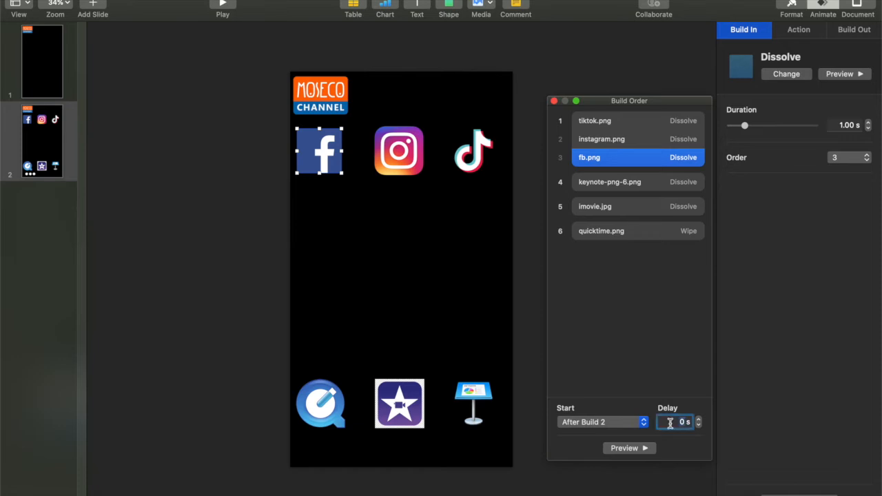
left_click(663, 354)
Set the Keynote logo's build to start After Build 3 with a delay of 7 s.
left_click(469, 401)
left_click(472, 398)
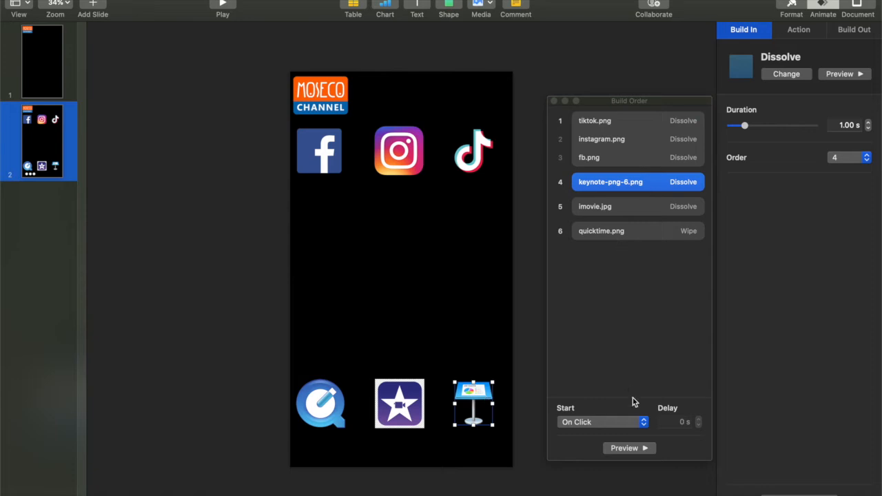
left_click(643, 422)
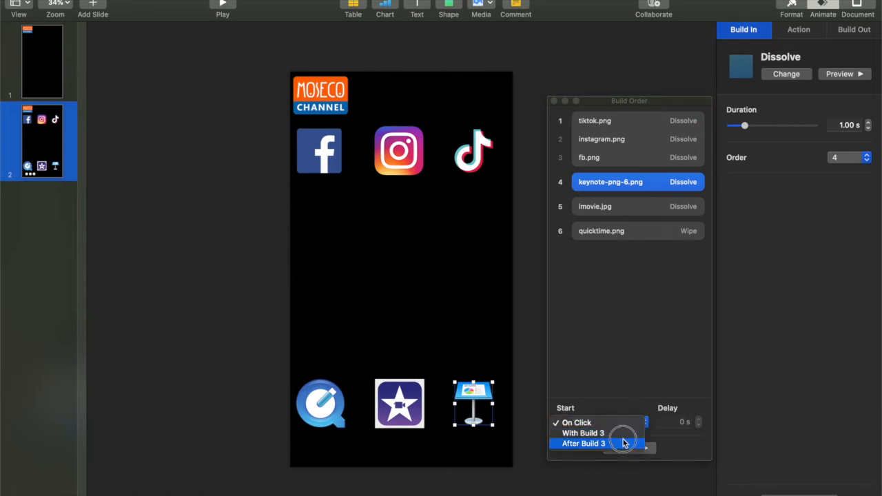
left_click(624, 443)
left_click(682, 423)
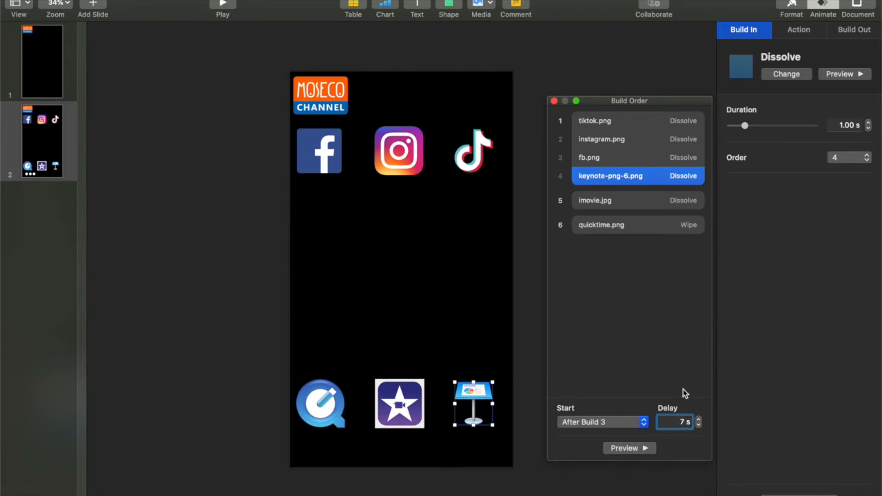
left_click(682, 367)
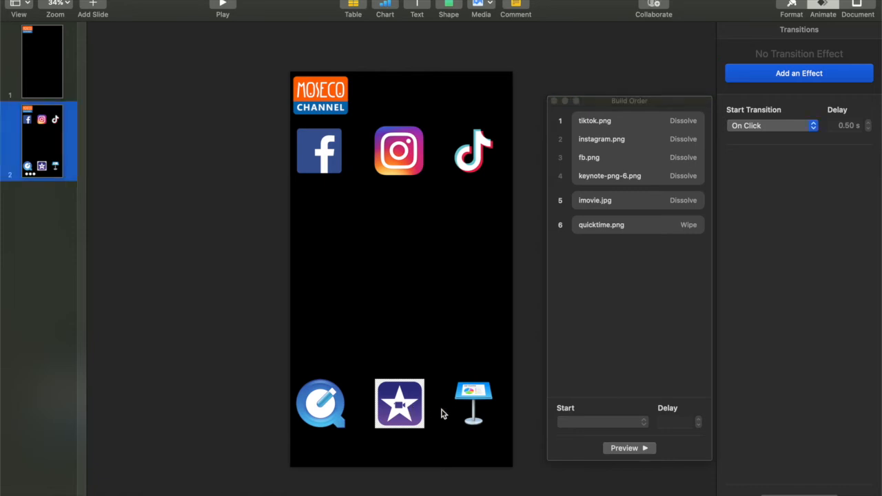
Set the iMovie logo's build to start After Build 4 with a delay of 1 s.
left_click(379, 411)
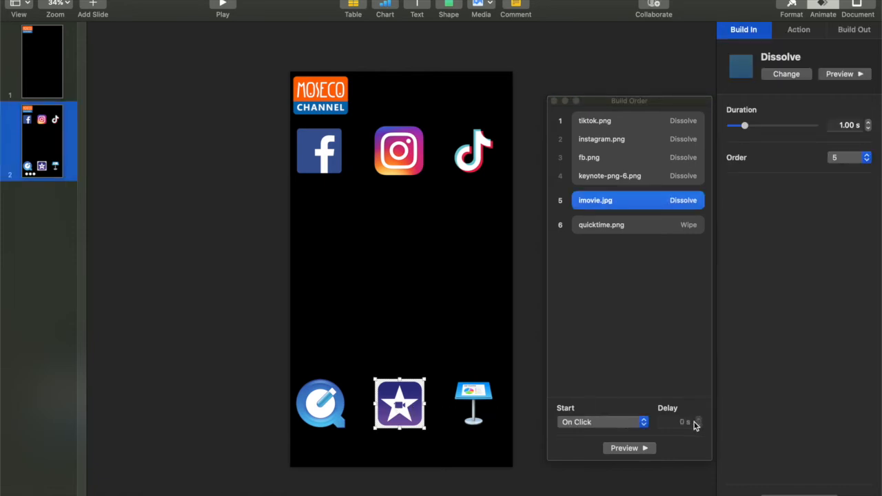
left_click(648, 423)
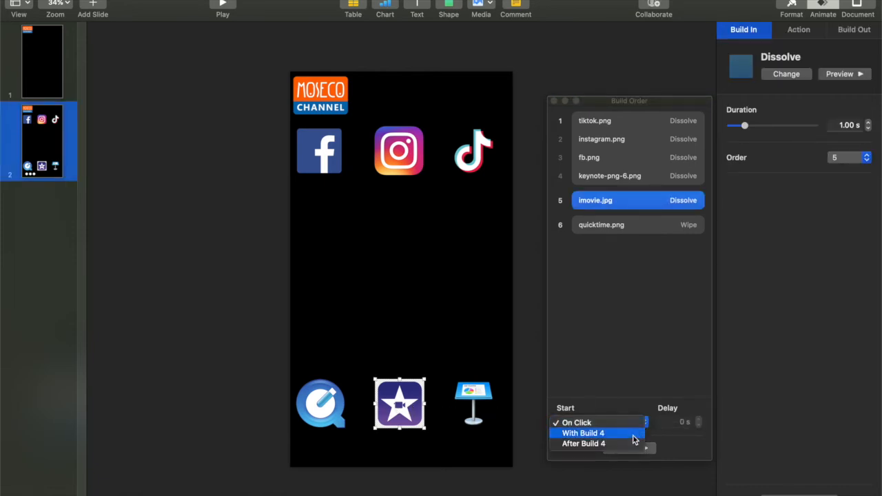
left_click(631, 444)
left_click(463, 404)
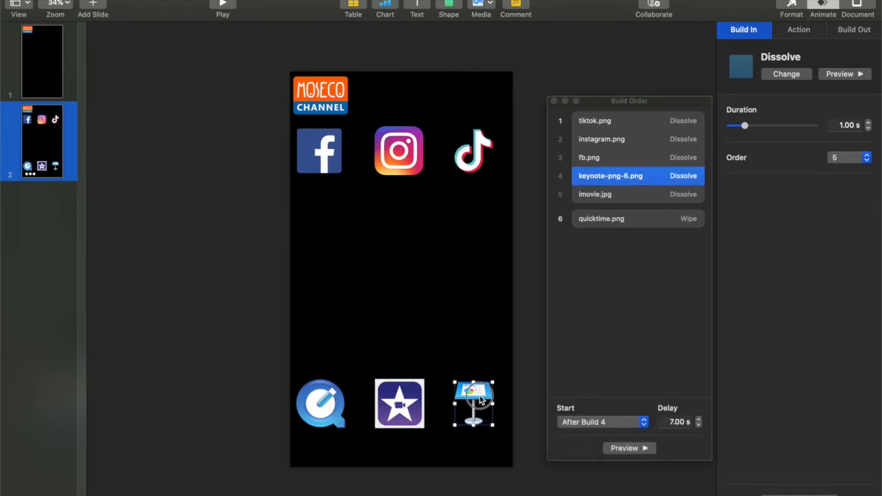
left_click(397, 398)
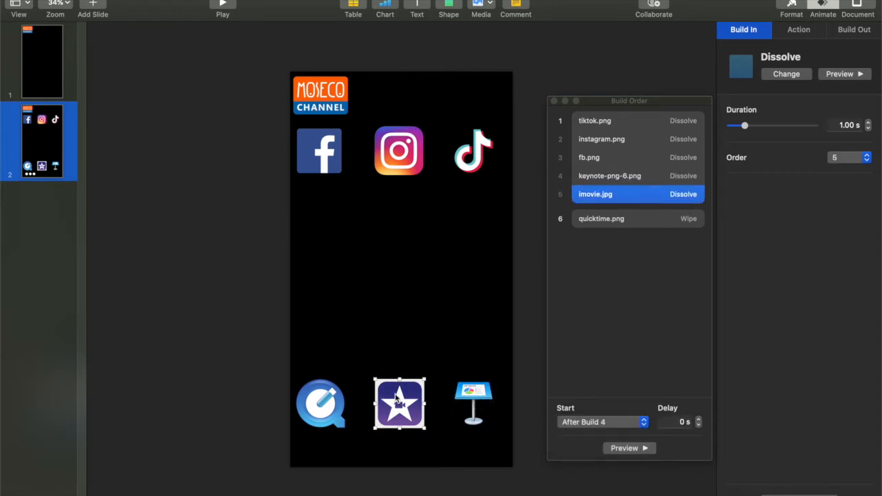
left_click(684, 423)
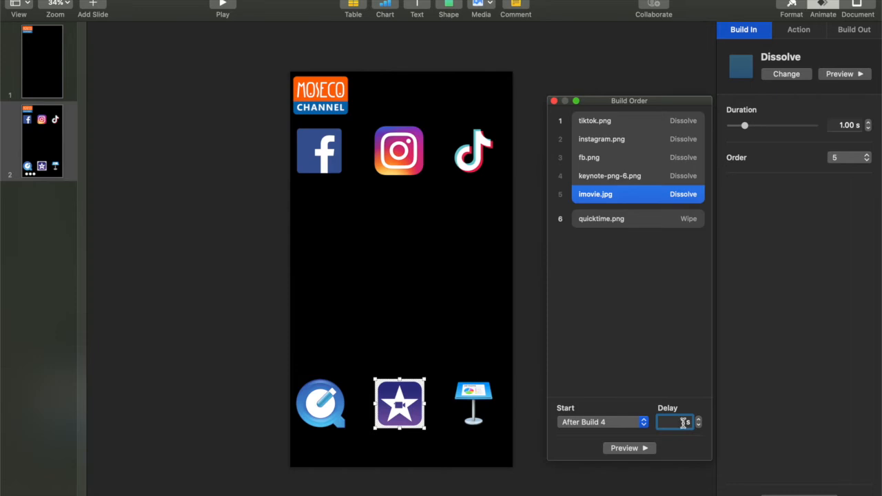
left_click(422, 427)
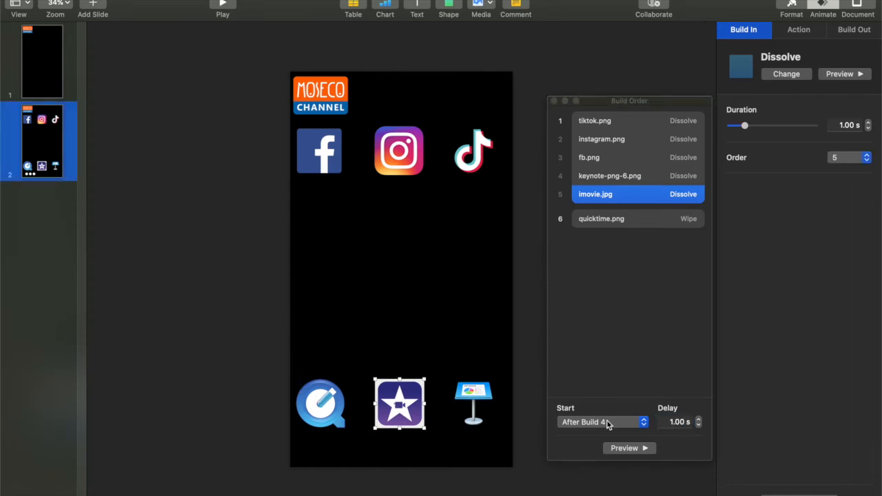
Set the QuickTime logo's build to start After Build 5 with a delay of 1 s, and close the build order.
left_click(322, 405)
left_click(602, 422)
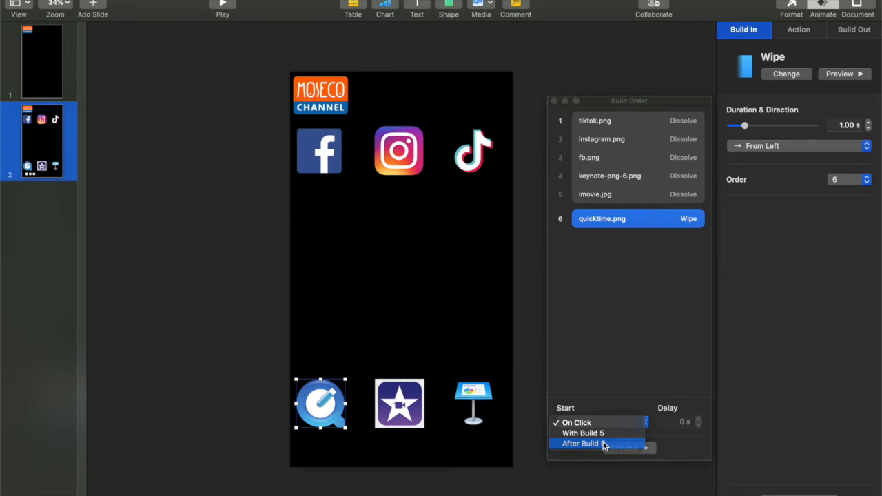
left_click(604, 443)
left_click(669, 423)
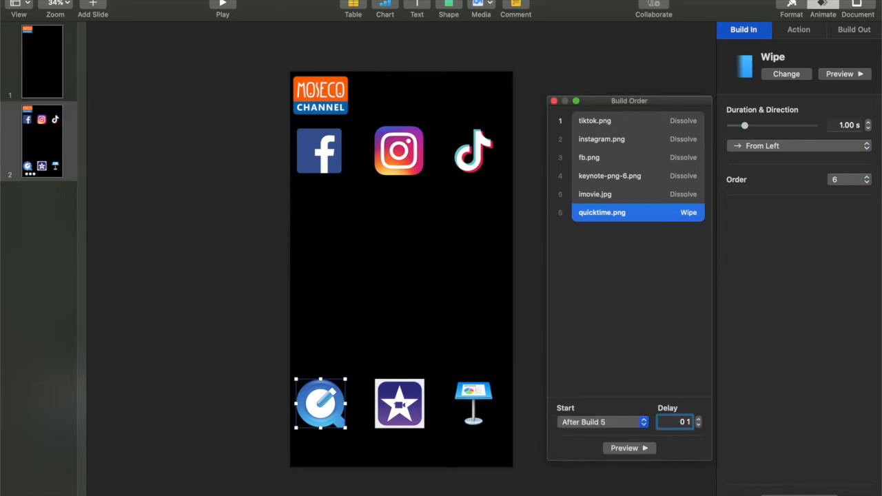
left_click(554, 101)
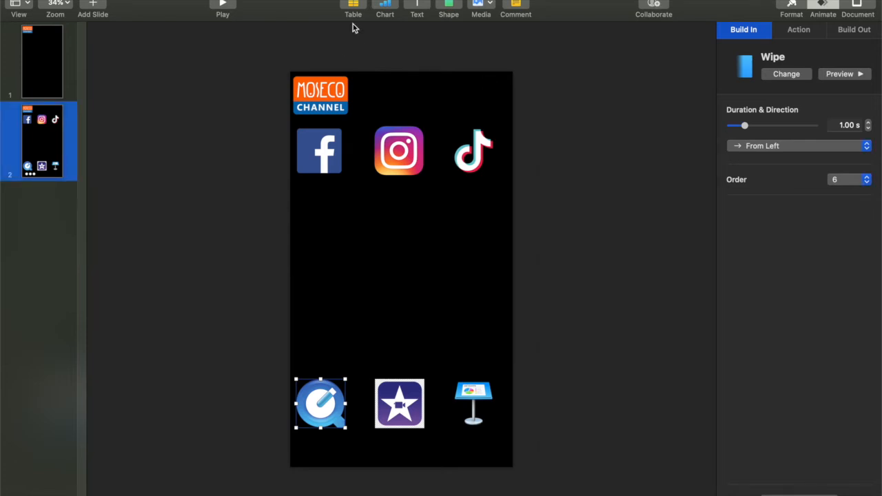
Export only slide 2 as a self-playing movie at 1080 x 1920, using Apple ProRes 4444 with transparent backgrounds.
left_click(83, 0)
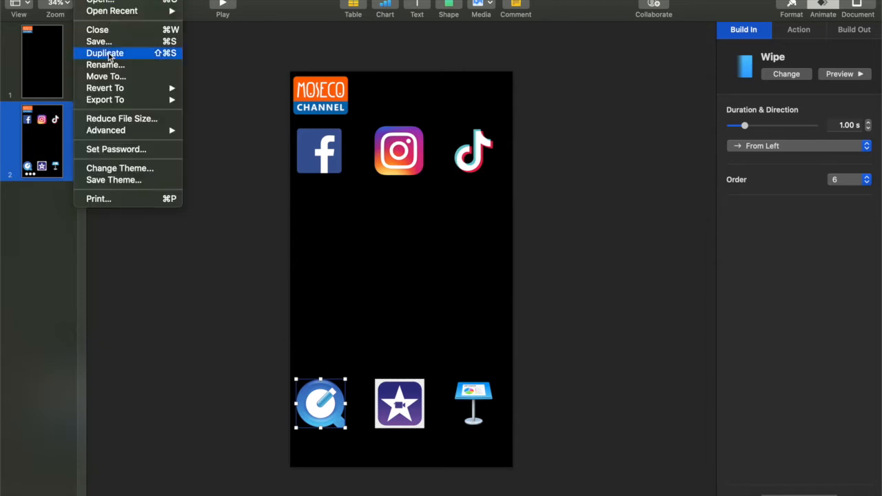
mouse_move(127, 106)
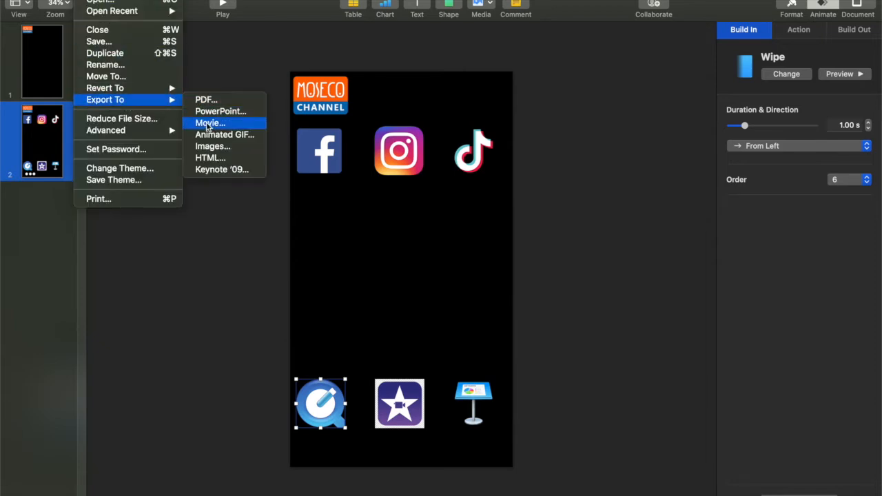
left_click(232, 127)
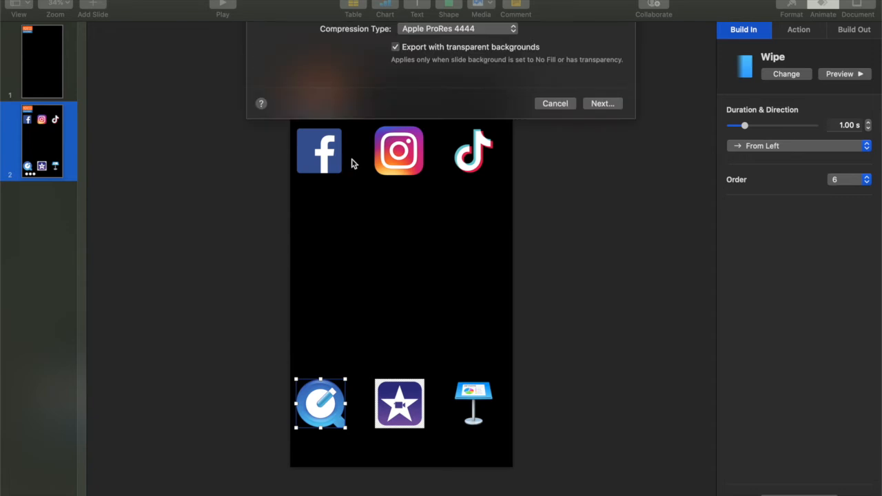
left_click(401, 133)
left_click(442, 133)
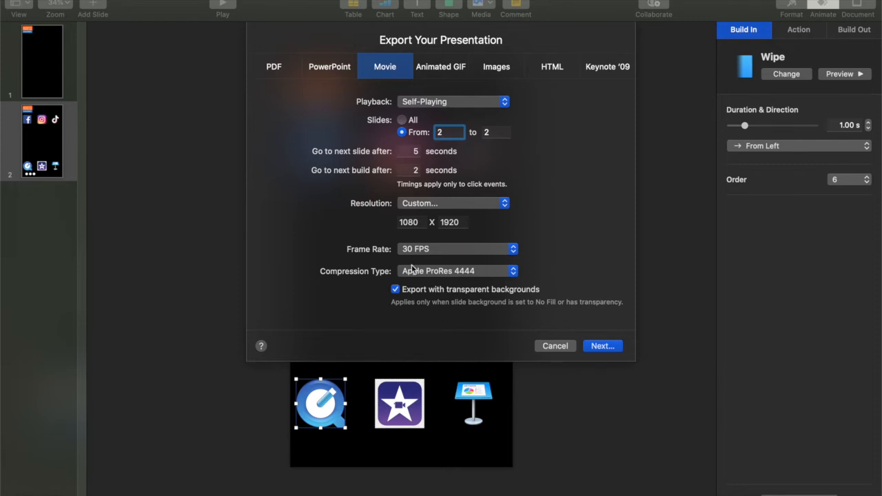
left_click(601, 346)
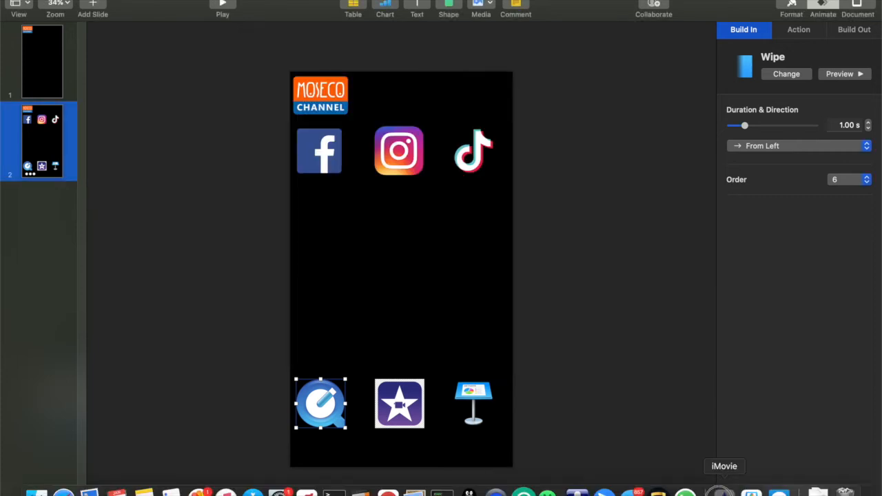
Switch to iMovie and add the exported app-logo movie from the Finder folder to the timeline as an overlay above the video.
left_click(720, 491)
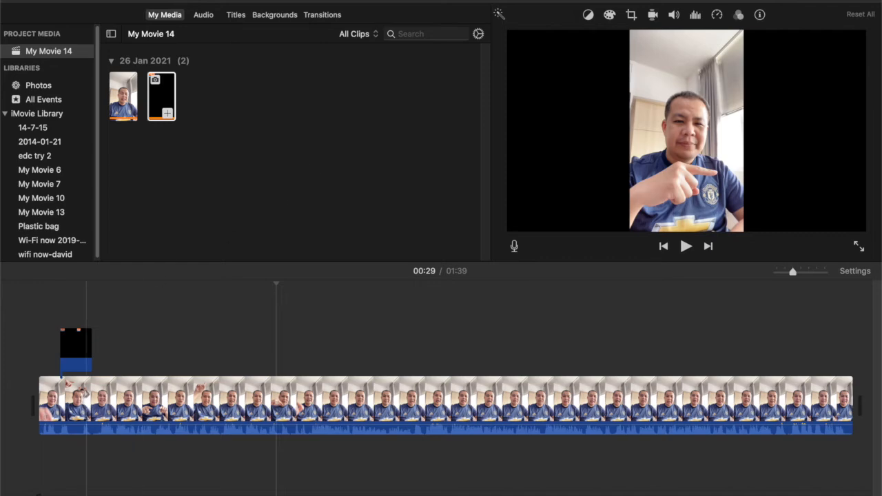
left_click(36, 492)
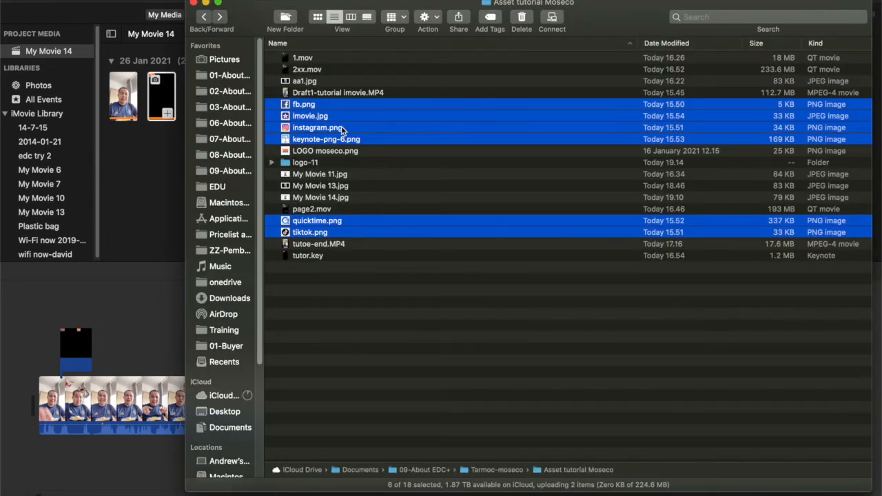
left_click(355, 161)
left_click_drag(343, 95, 128, 348)
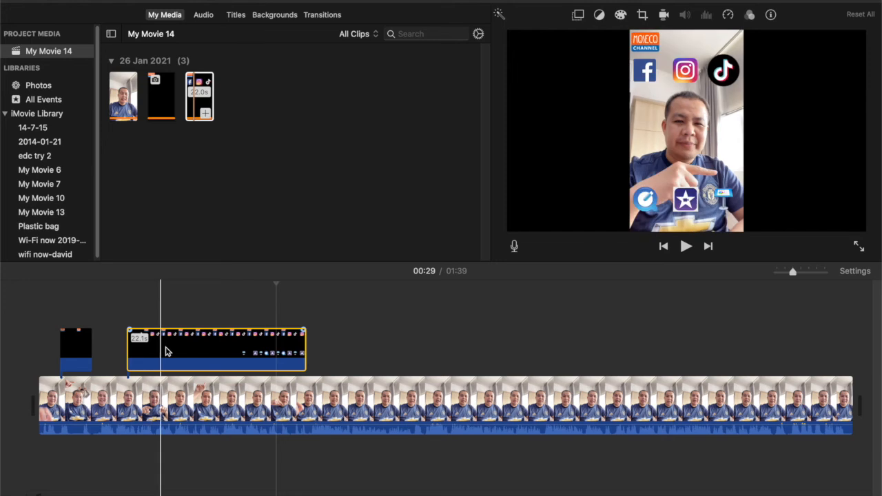
Move the animated app-logo overlay further along the timeline and extend the Moseco logo overlay until it meets that clip.
left_click_drag(207, 355, 272, 354)
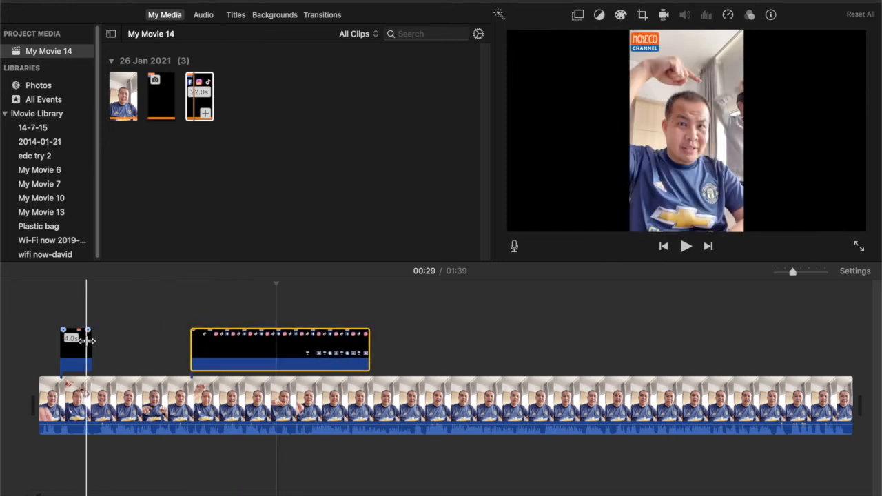
left_click(76, 353)
left_click_drag(92, 354, 207, 355)
Paste a copy of the Moseco logo overlay after the animated overlay, butt it against that clip, and extend it to the video's end.
left_click(166, 358)
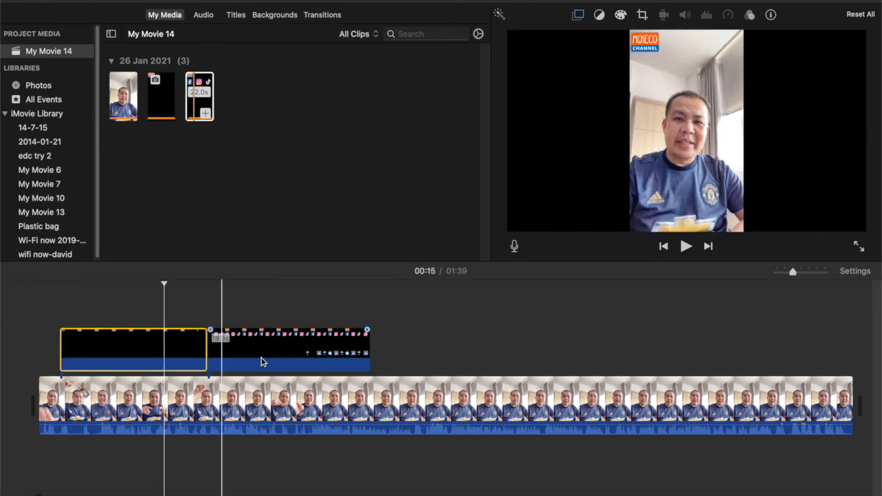
left_click(392, 362)
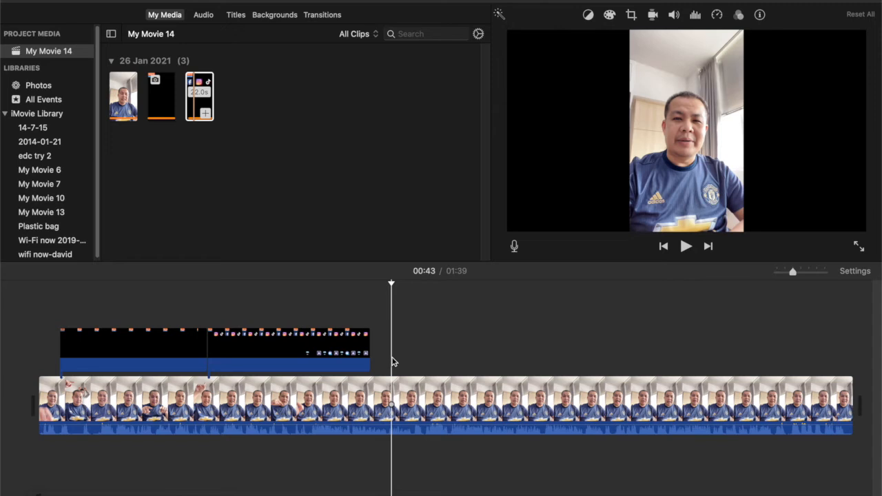
key("super+v")
left_click_drag(419, 354, 377, 352)
left_click_drag(496, 350, 847, 363)
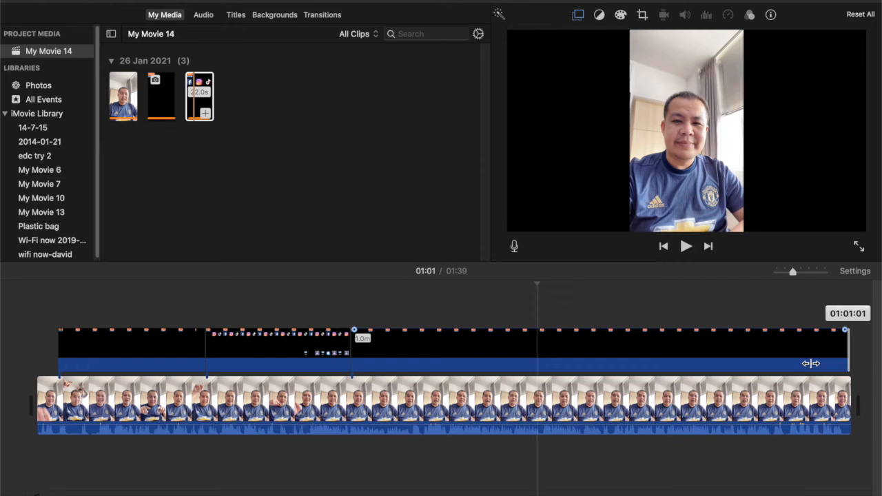
Play the movie from the beginning to check the overlays' timing against the gestures.
left_click(23, 296)
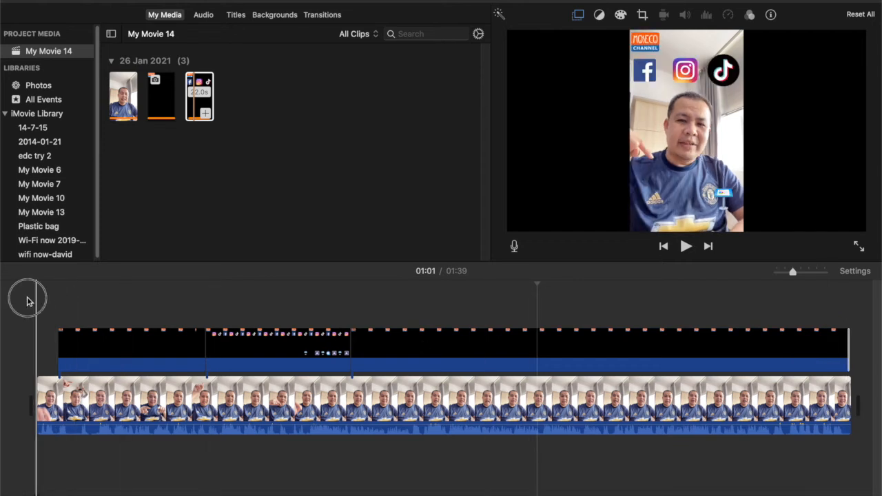
left_click(686, 248)
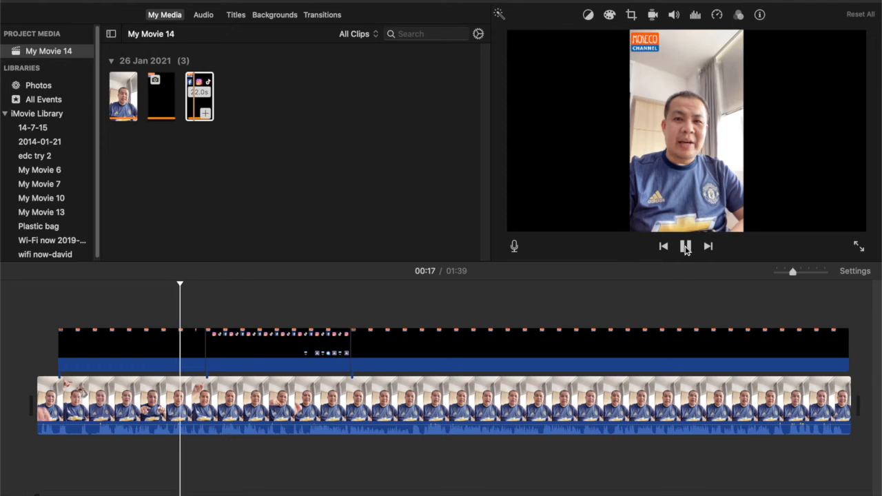
left_click(686, 246)
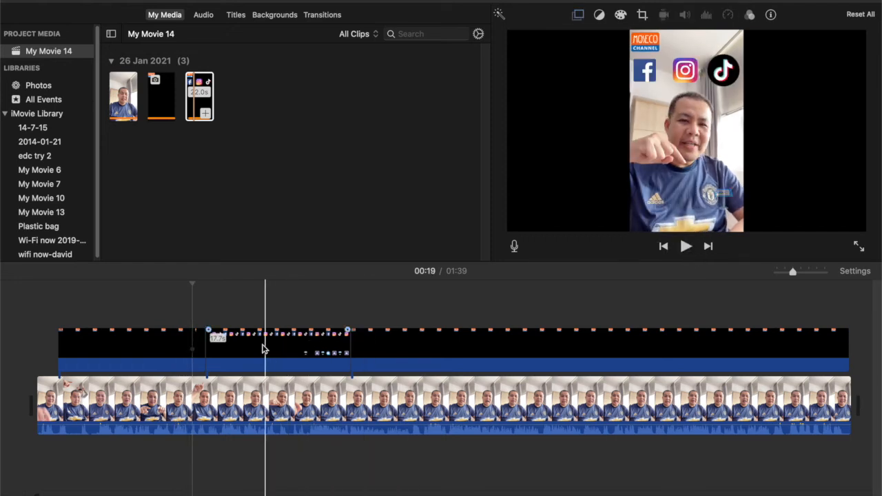
Move the animated app-logo overlay earlier, shortening the preceding Moseco logo overlay to 15.5 s, and play the movie to check the timing.
left_click(264, 346)
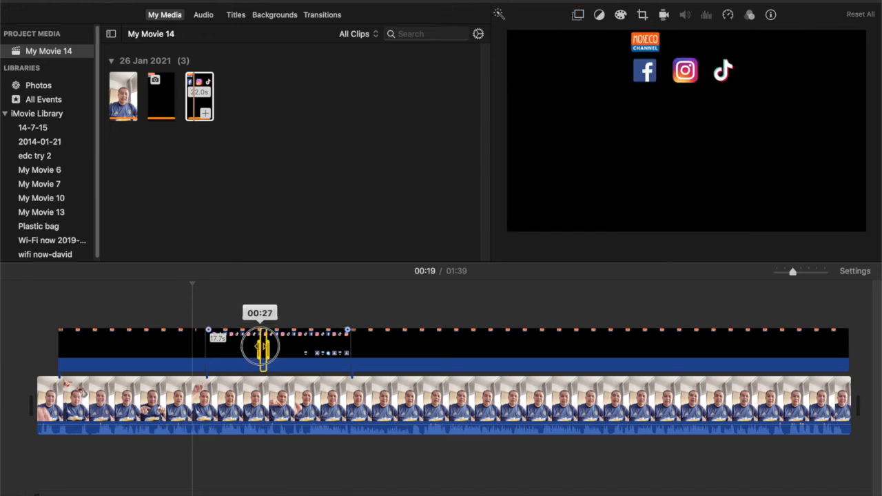
left_click(241, 350)
left_click_drag(249, 353, 228, 350)
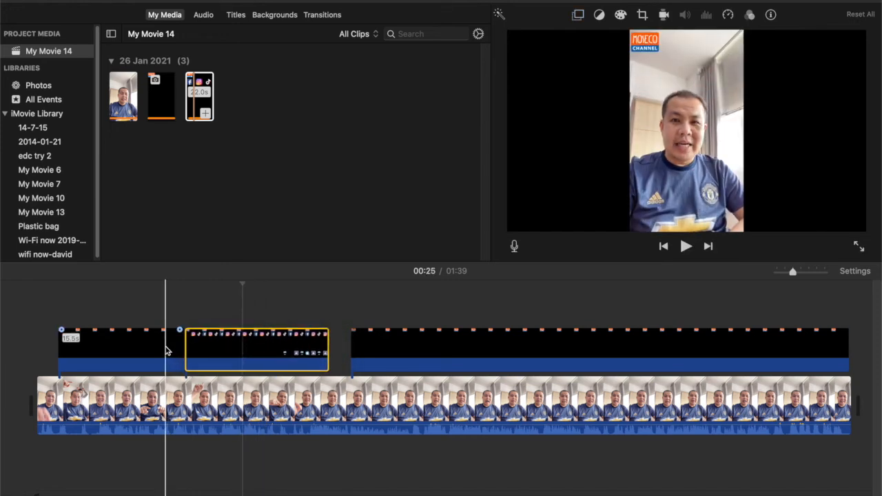
left_click(166, 350)
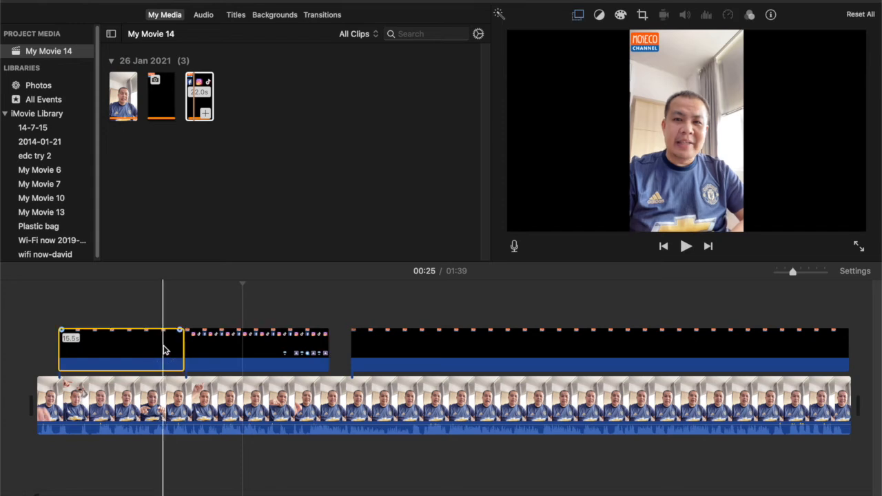
left_click(684, 247)
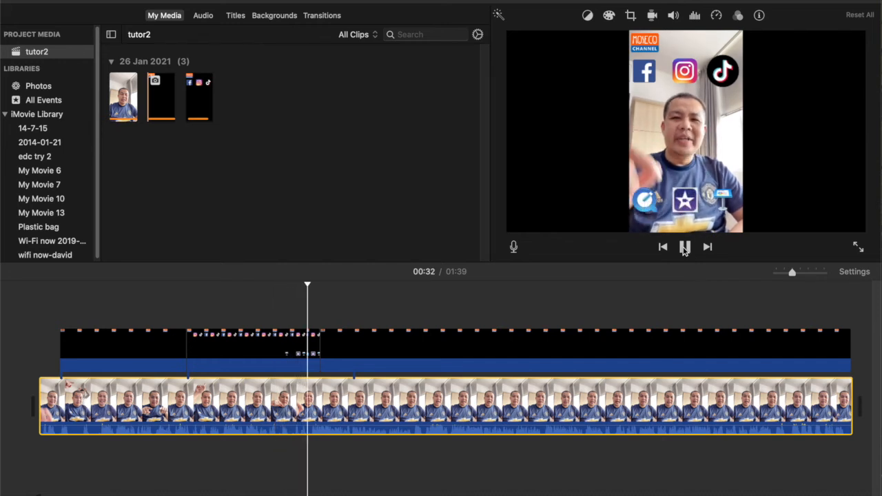
Stop playback and rotate the main video and all its overlay clips together 90 degrees clockwise.
left_click(685, 248)
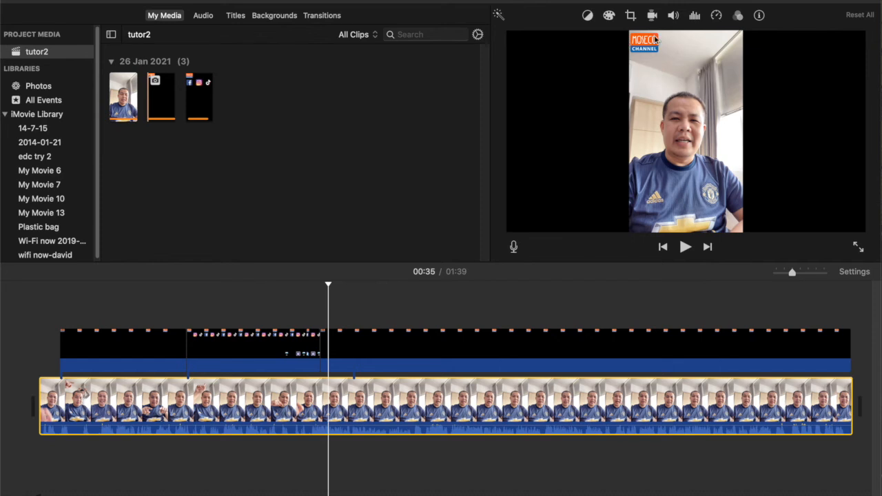
left_click(217, 398)
key("super+a")
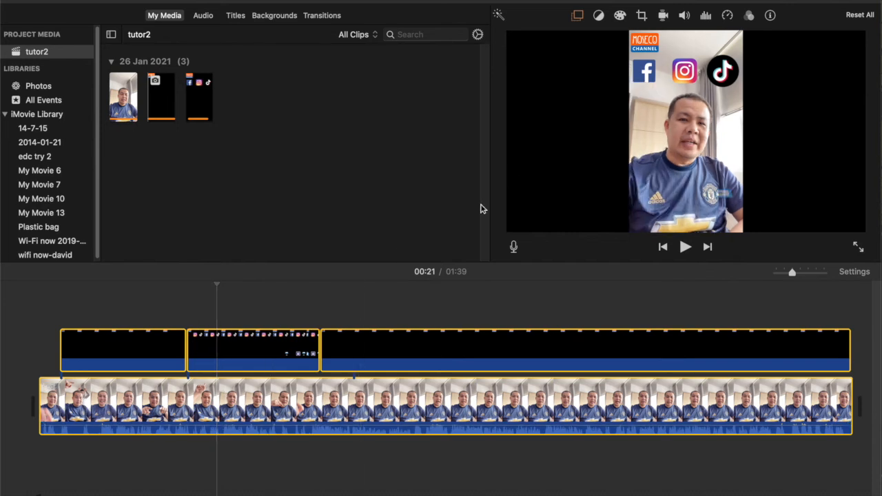
left_click(641, 16)
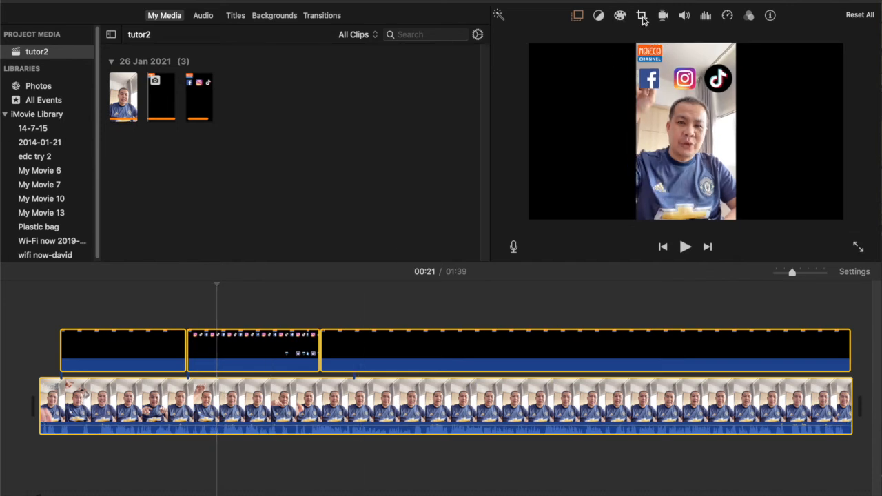
left_click(799, 40)
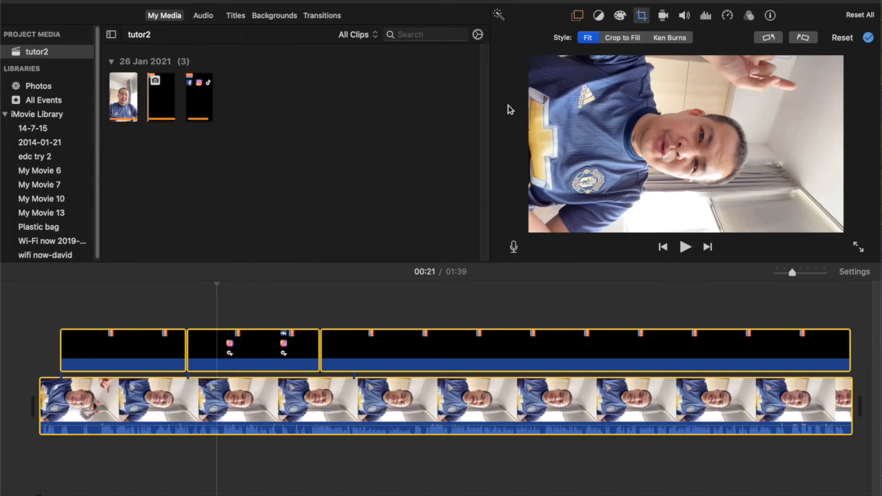
Export the movie as file tutor2 with video and audio at 720p, high quality and faster compression, and dismiss the completion notice.
left_click(860, 1)
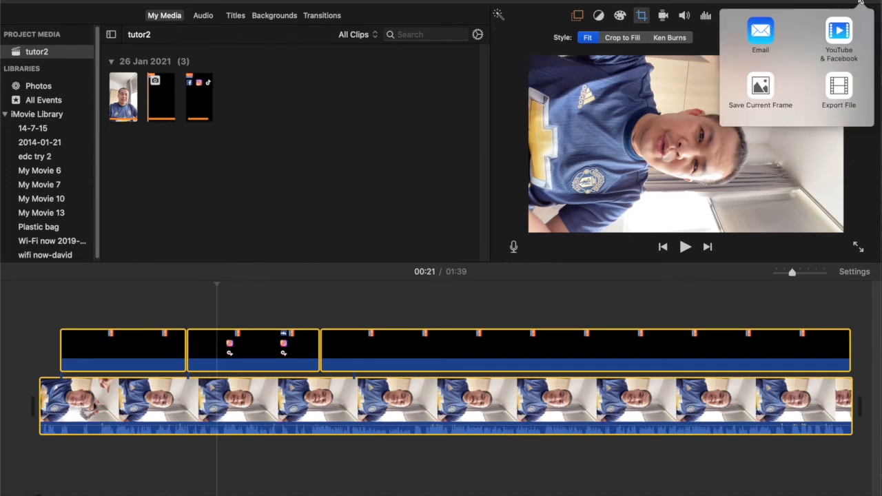
left_click(839, 89)
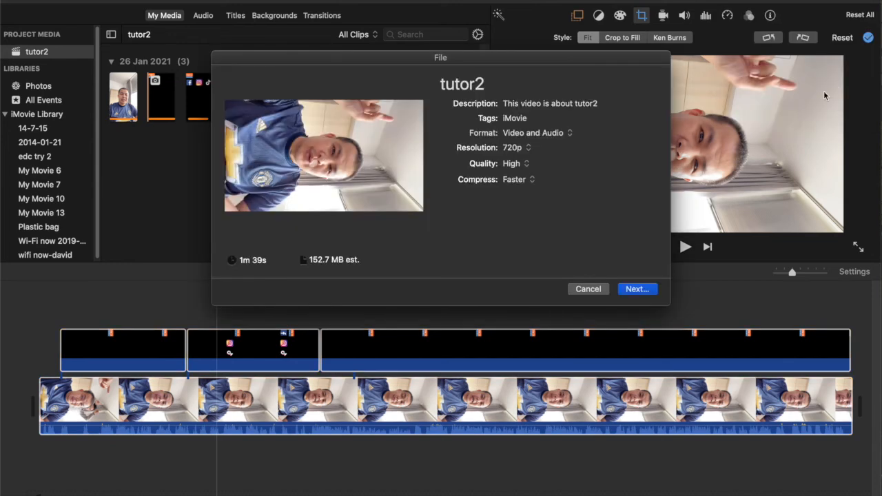
left_click(642, 292)
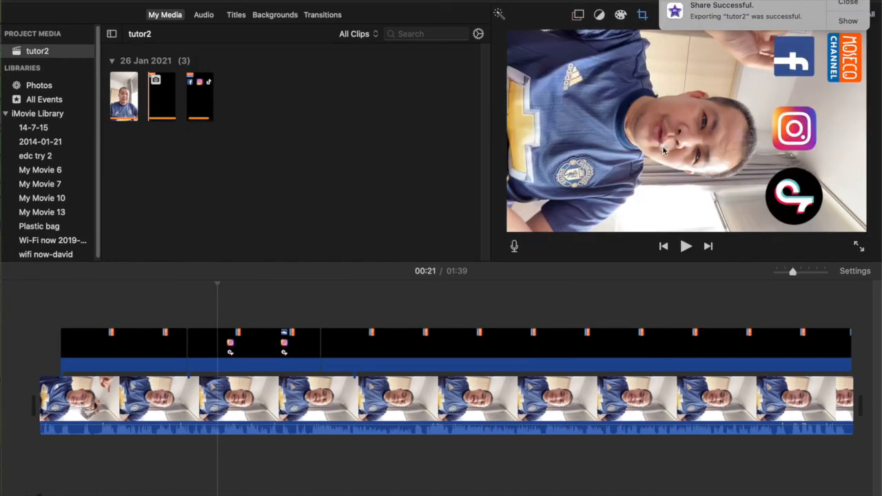
left_click(841, 4)
Switch to Finder and open the exported tutor2.mp4 from the Asset tutorial Moseco folder in QuickTime Player.
mouse_move(454, 491)
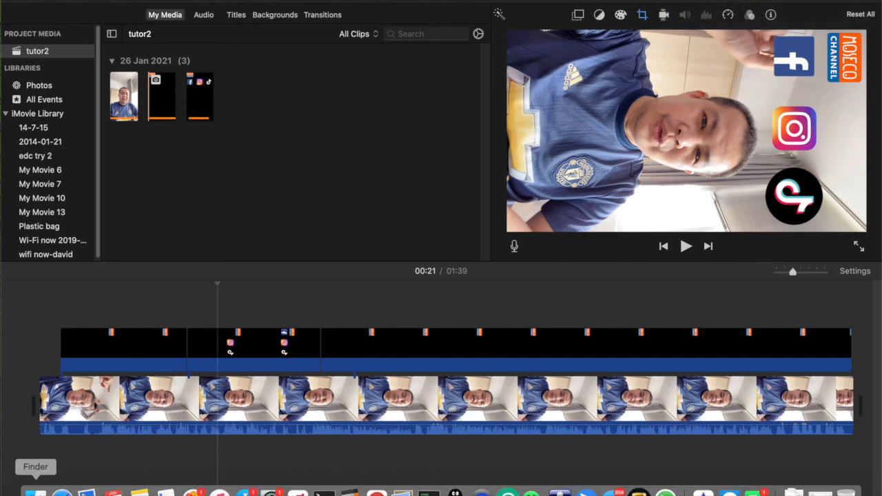
left_click(36, 492)
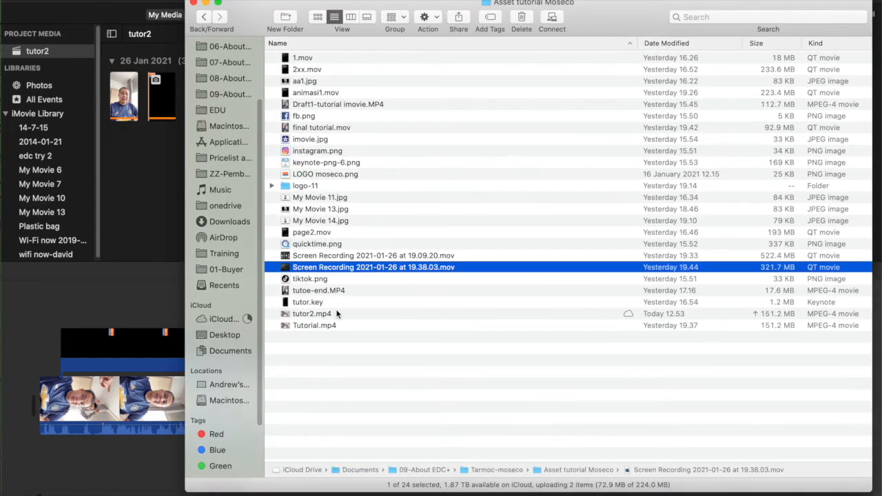
left_click(331, 315)
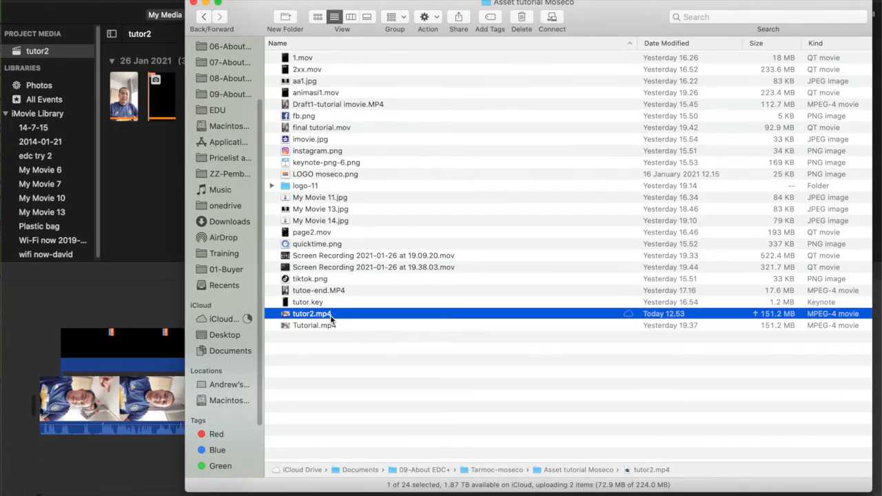
right_click(331, 315)
mouse_move(391, 236)
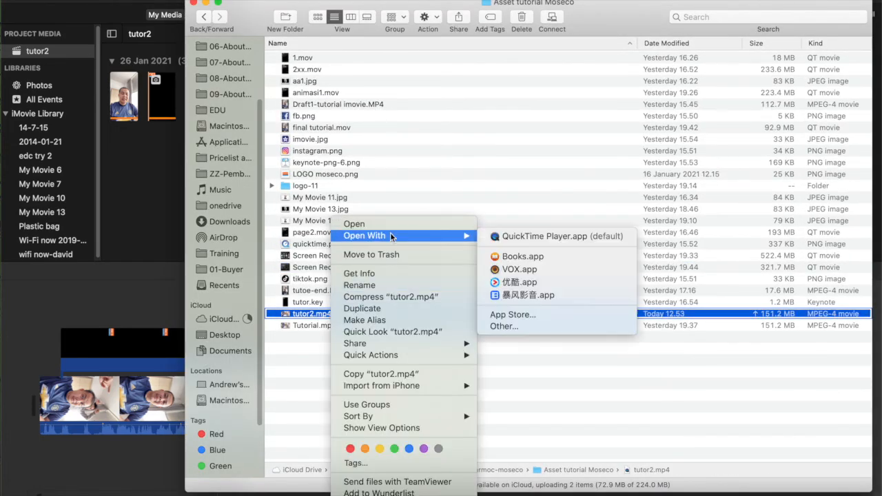
left_click(521, 238)
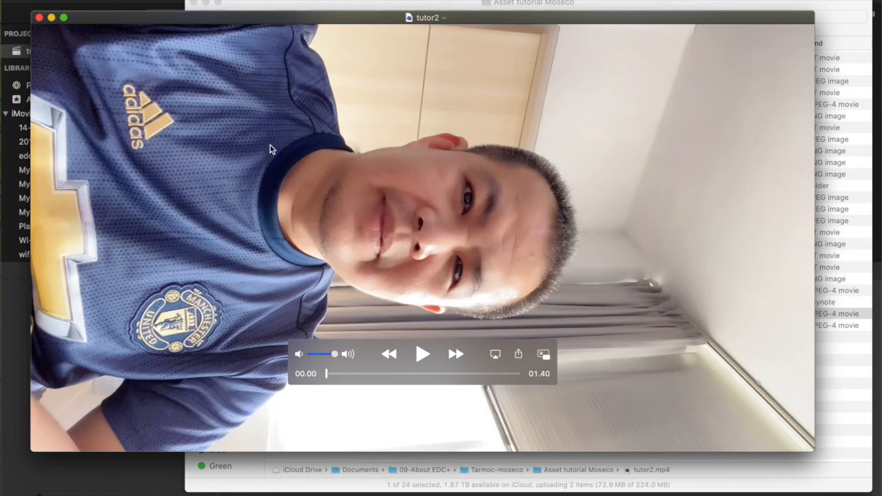
Rotate the tutor2 video 90 degrees left into portrait orientation and play it to check the logo overlays.
left_click(153, 0)
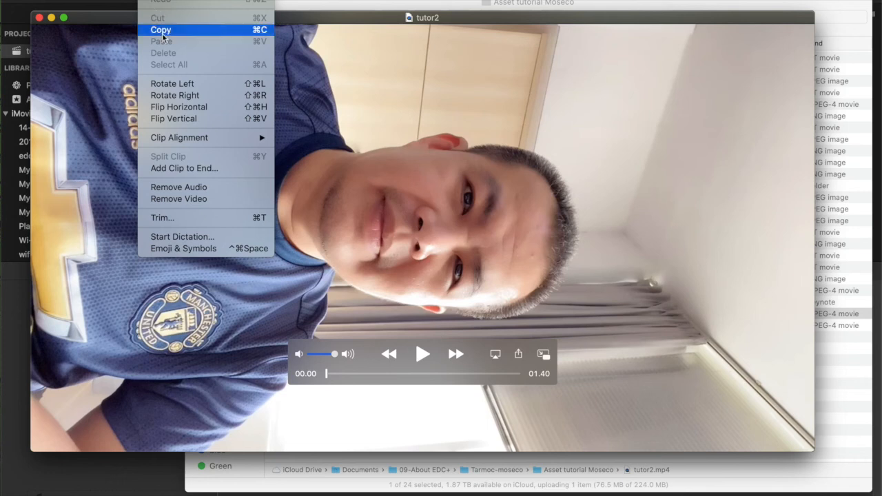
left_click(169, 84)
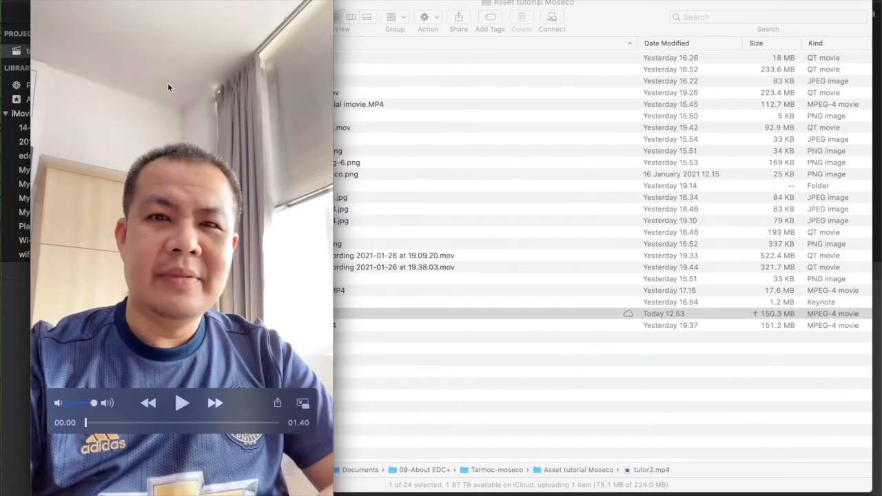
left_click_drag(231, 2, 345, 1)
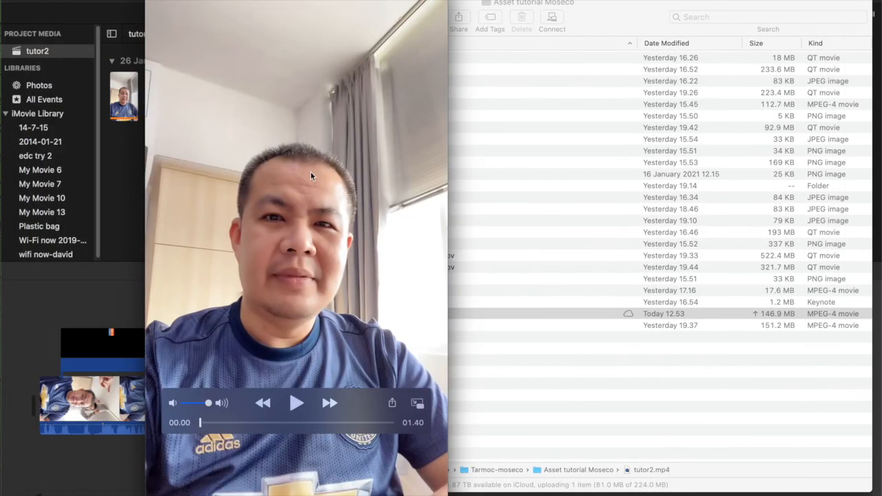
left_click(296, 403)
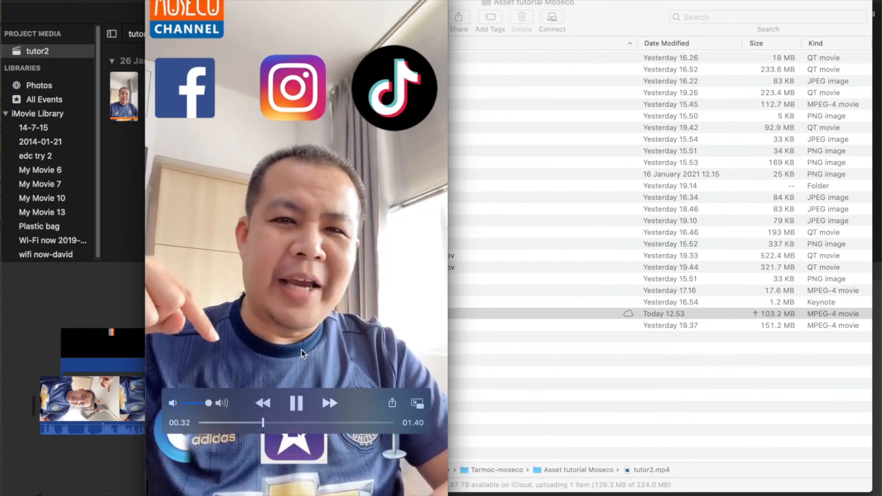
key("space")
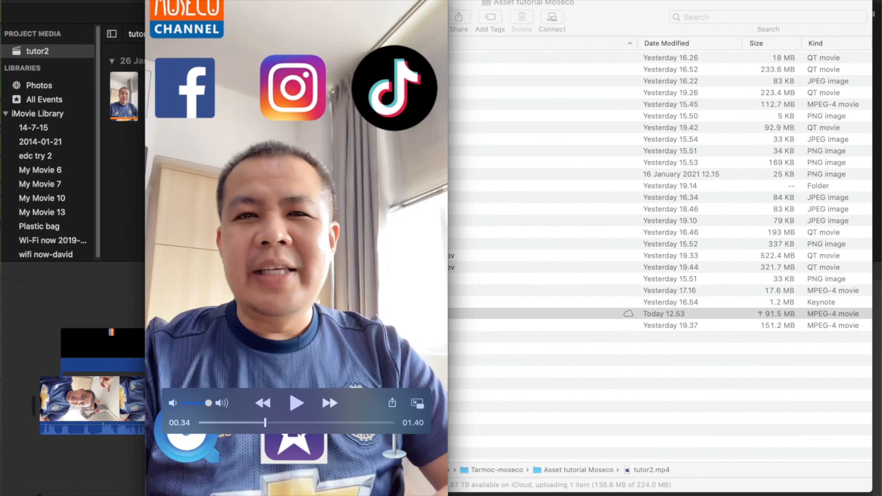
Close the rotated video, saving it as "tutor2 vertica" in the Asset tutorial Moseco folder.
key("super+w")
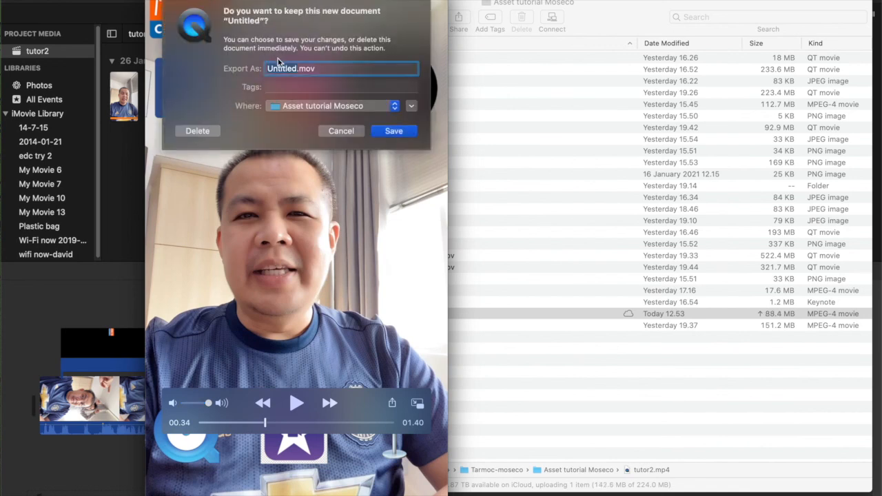
type("tutor2 vertica")
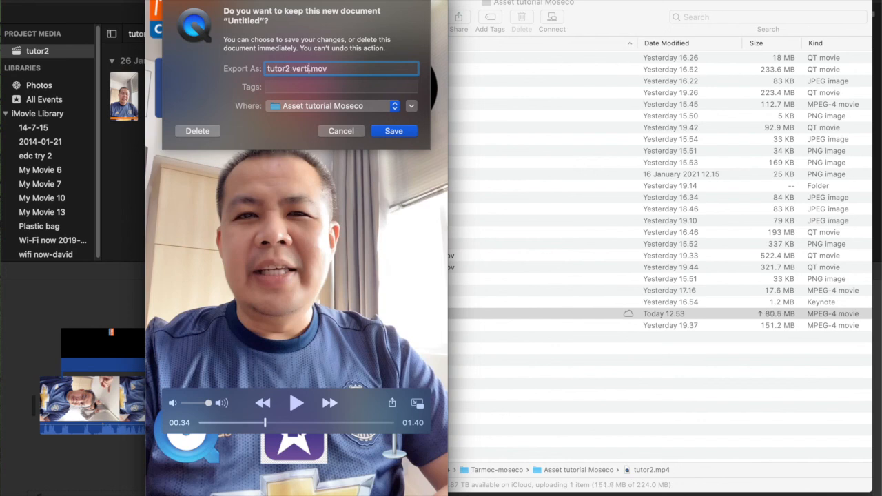
left_click(388, 131)
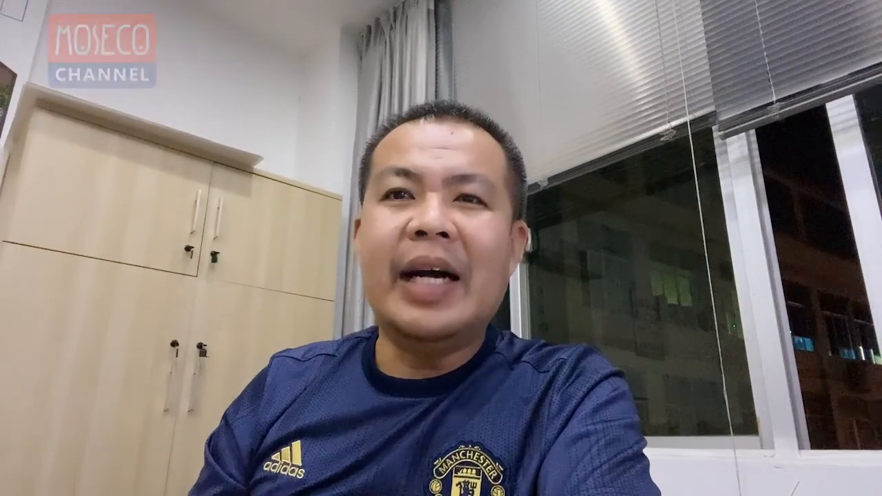